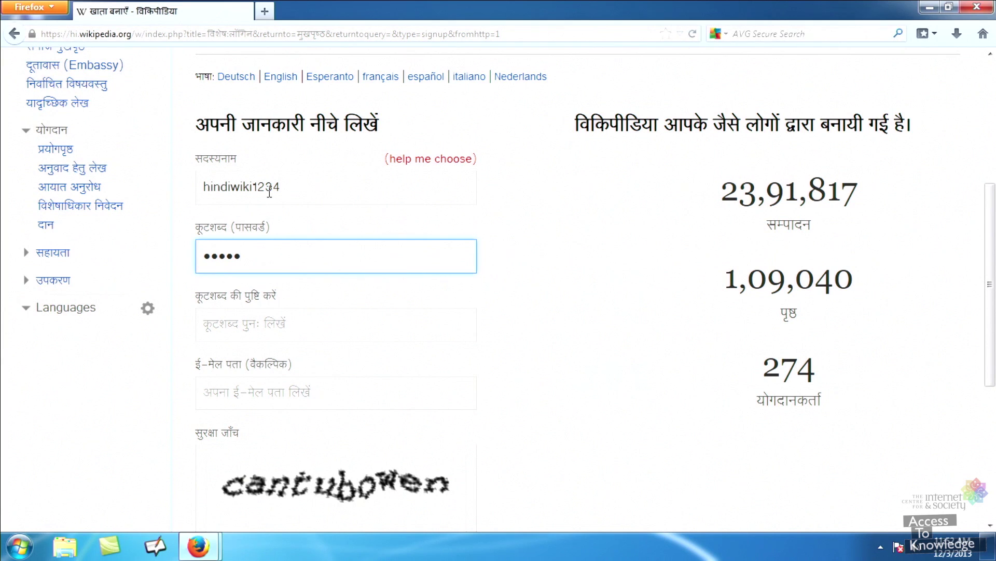
Enter and confirm the account password, add the e-mail address and the captcha answer, and submit the sign-up form
type("123456")
key("Tab")
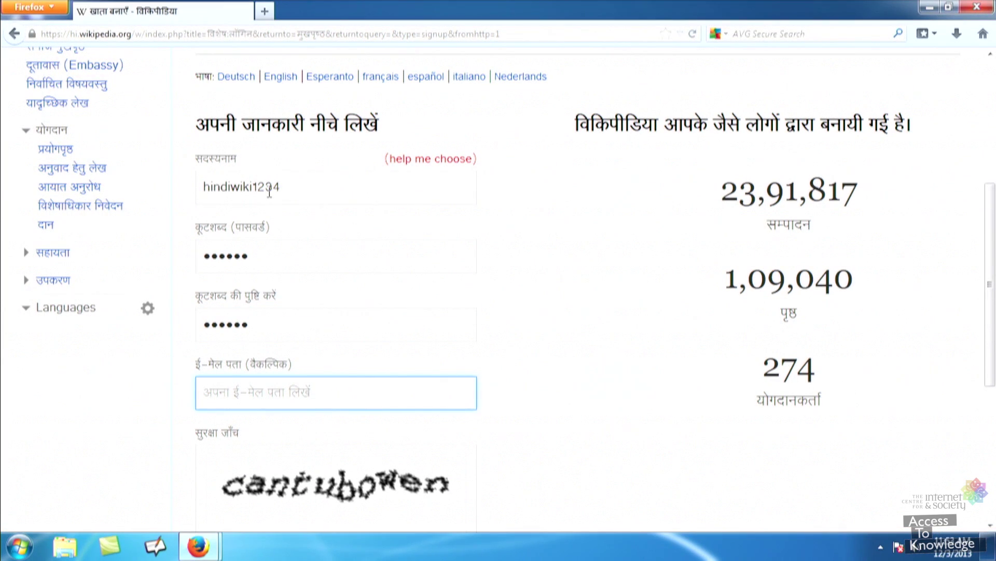
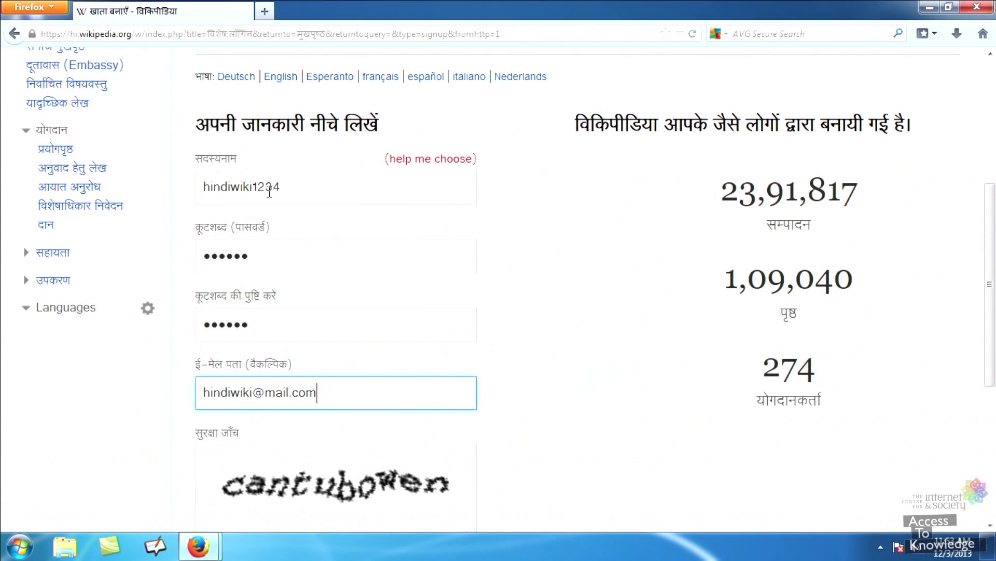
key("Tab")
type("cantu")
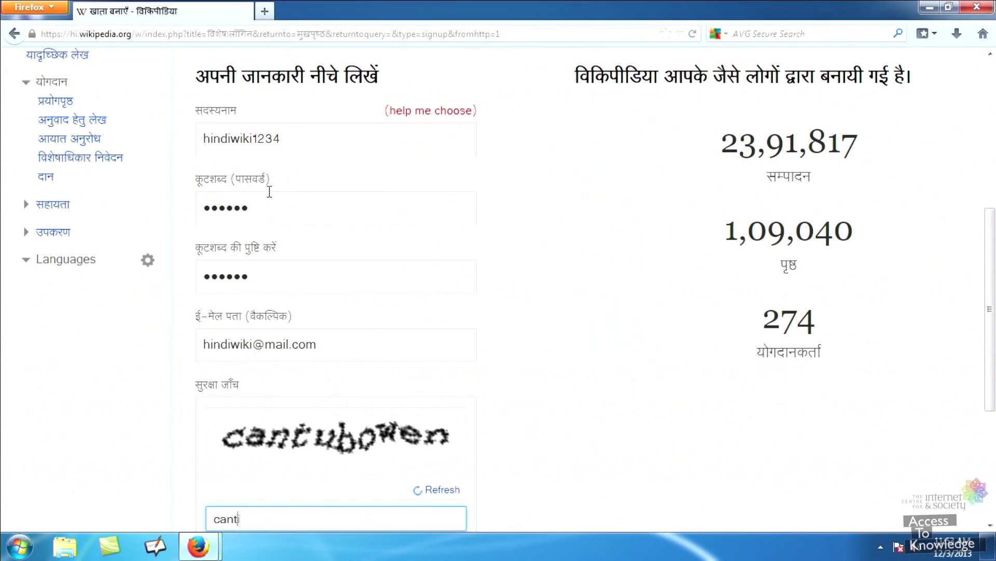
type("bowen")
key("Tab")
left_click(269, 191)
left_click(330, 506)
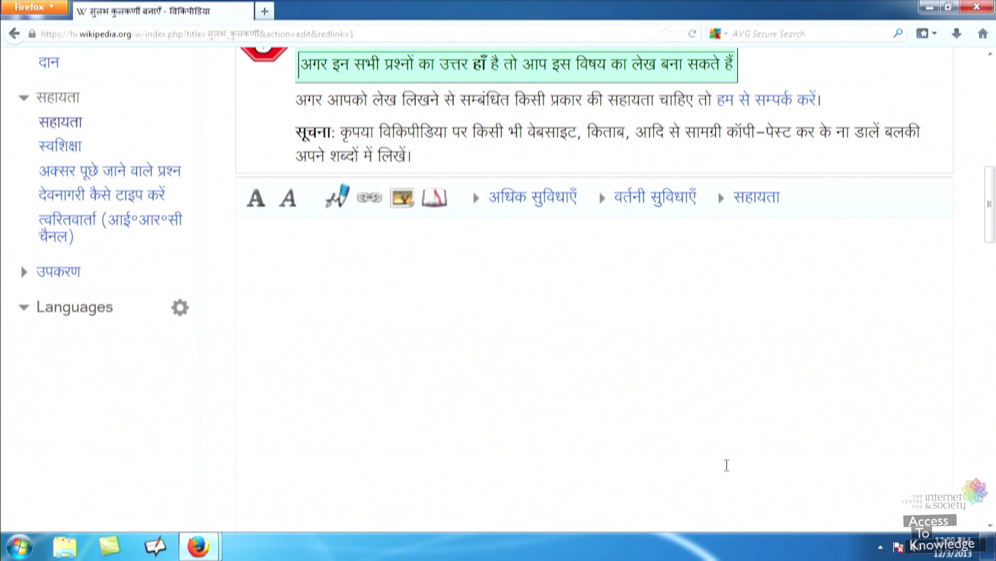
Click into the empty article body and scroll down the page
left_click(531, 401)
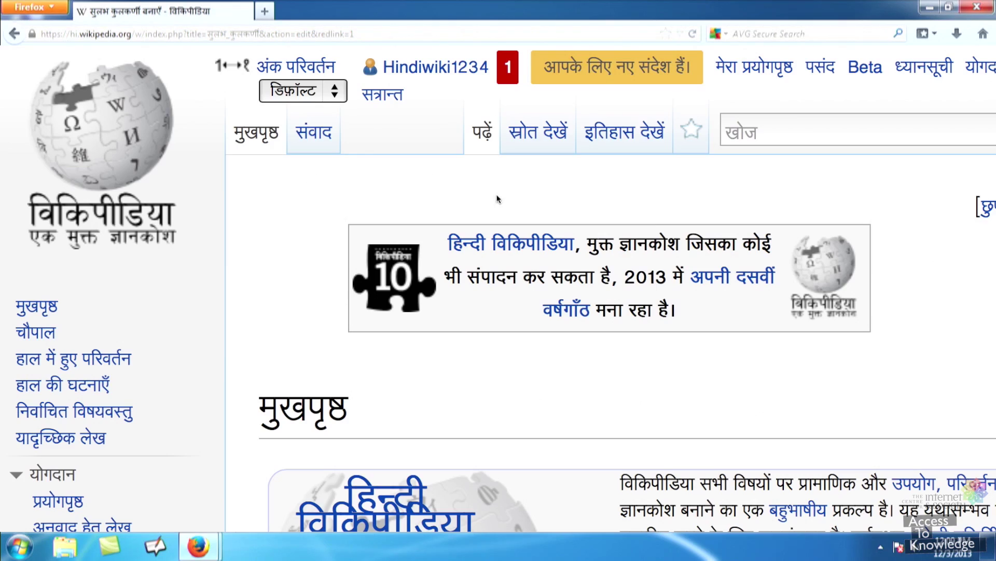
scroll(906, 290, "down", 3)
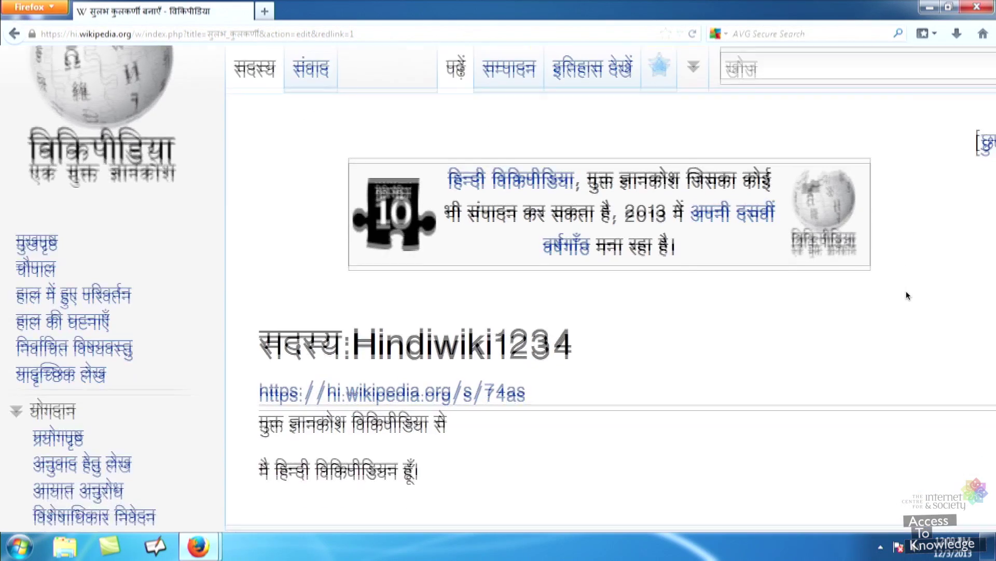
scroll(906, 296, "down", 1)
Open the new-messages notice and scroll through the welcome message on the talk page
left_click(568, 67)
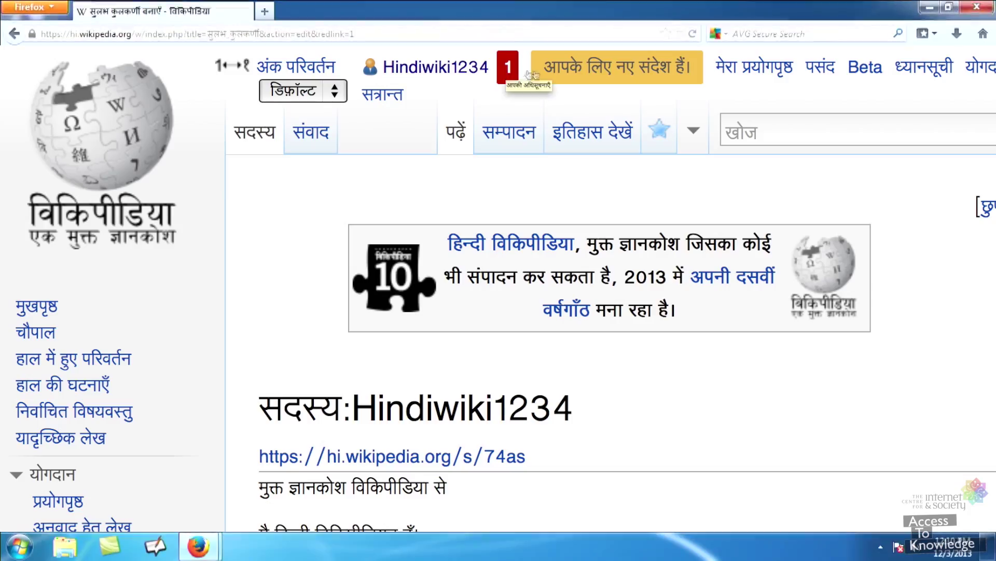
left_click(569, 72)
scroll(914, 278, "down", 3)
scroll(914, 277, "down", 6)
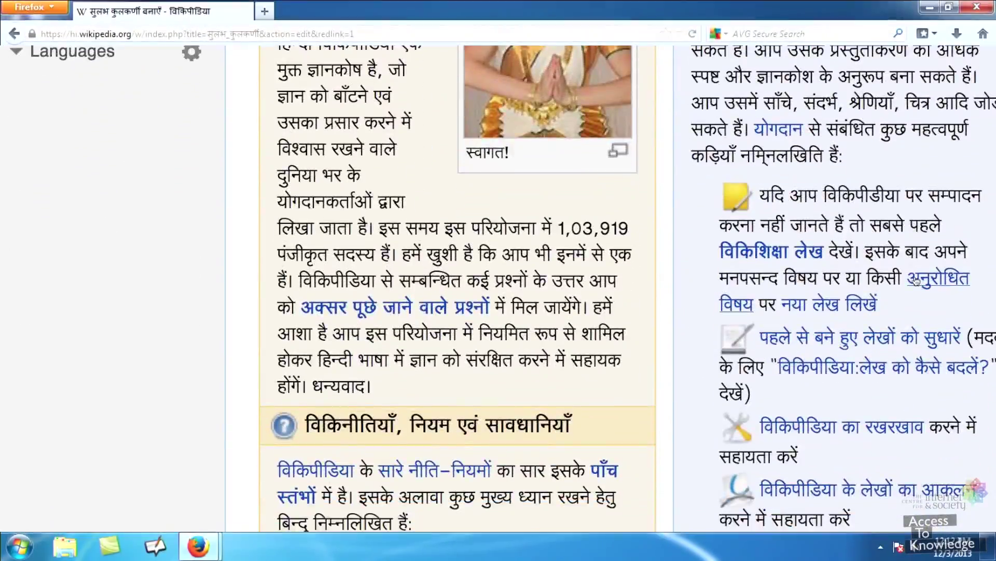
scroll(916, 280, "down", 2)
scroll(915, 278, "down", 2)
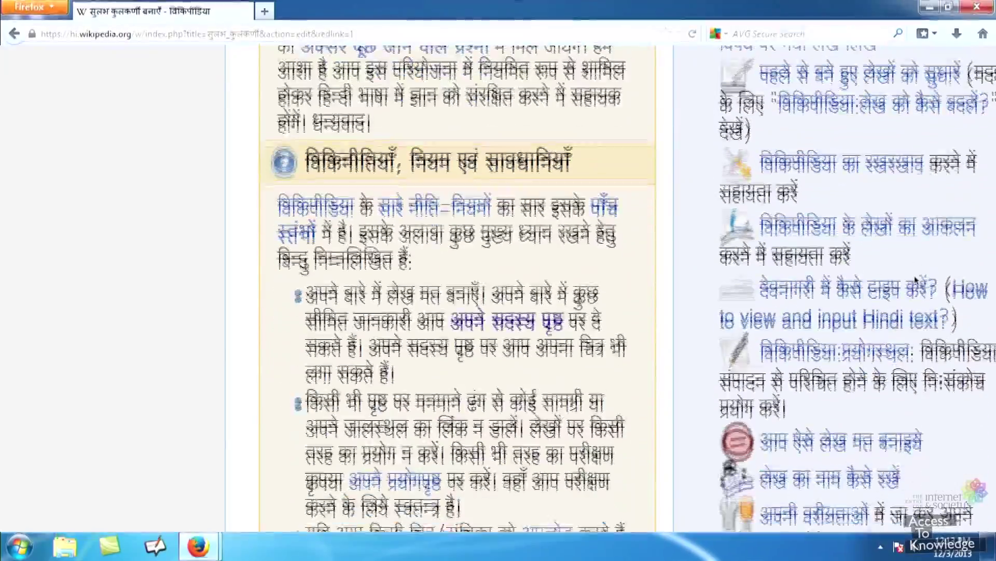
scroll(916, 279, "down", 3)
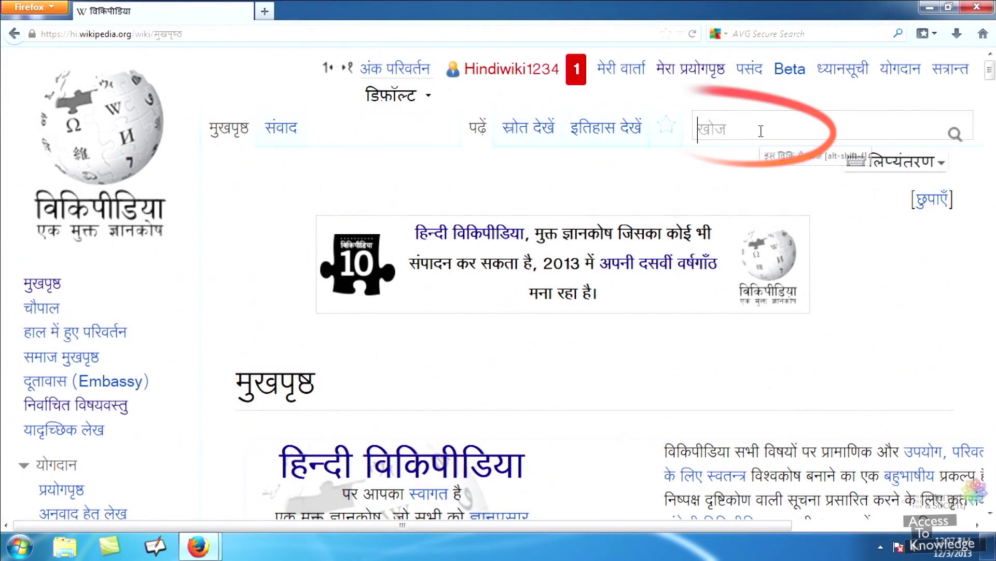
Search for 'सुलभ कुलकर्णी' and follow the red link to start creating the missing article
type("सुलभ कुलकर्णी")
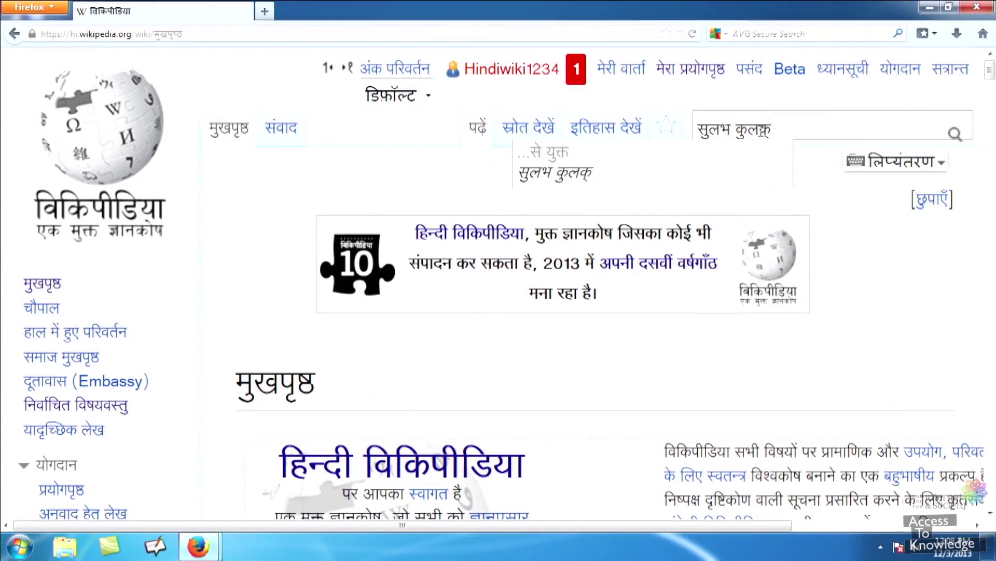
key("Return")
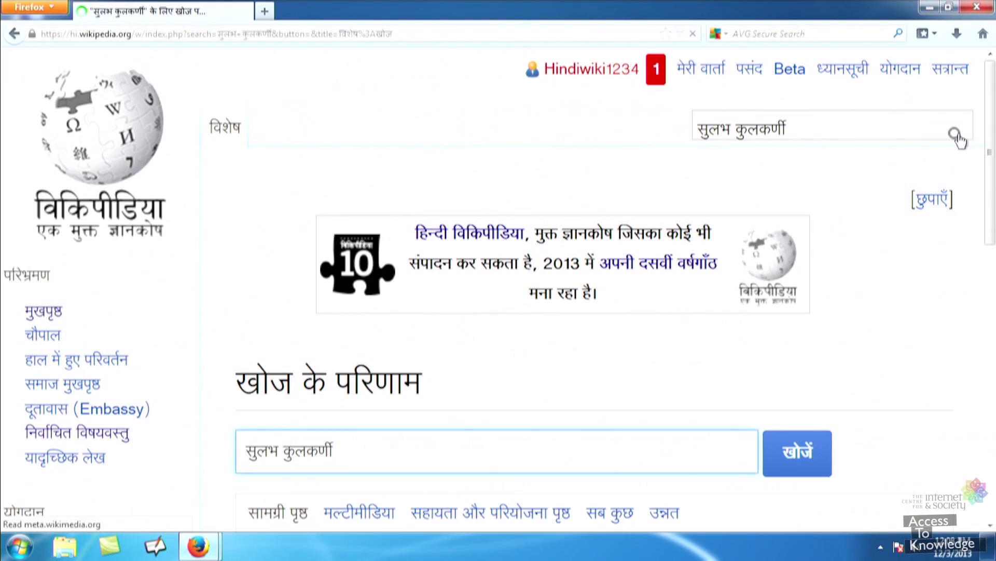
scroll(764, 380, "down", 6)
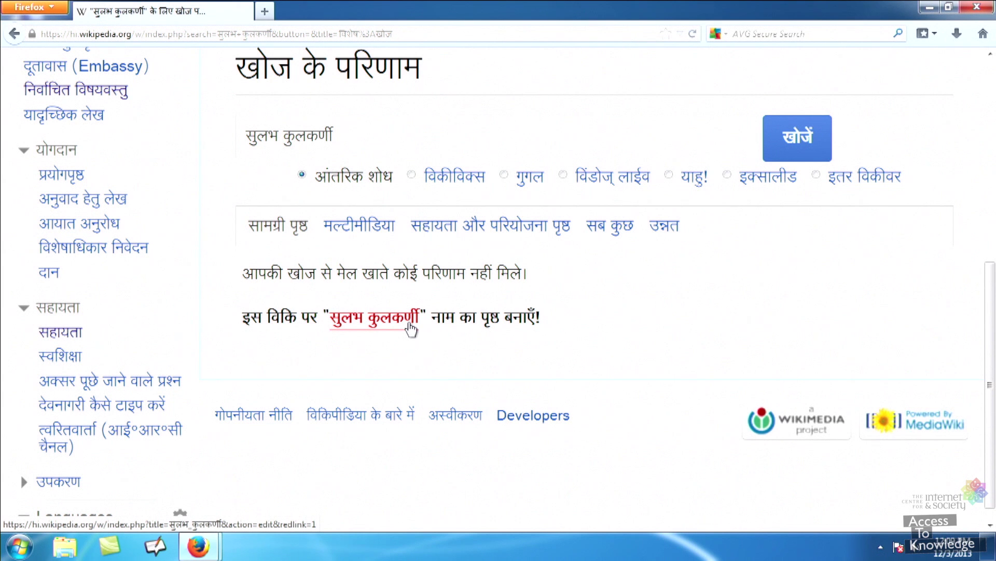
left_click(410, 325)
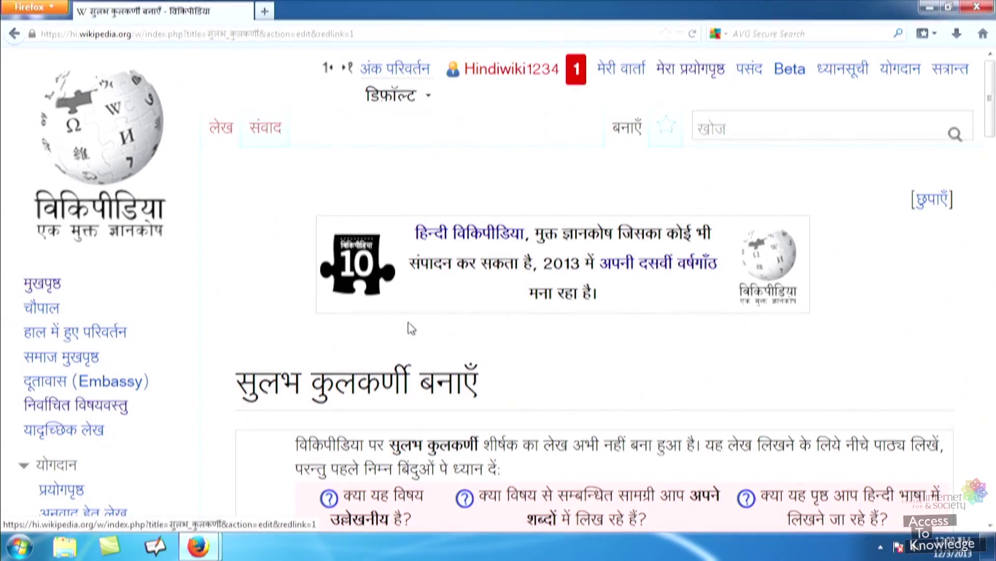
scroll(531, 401, "down", 10)
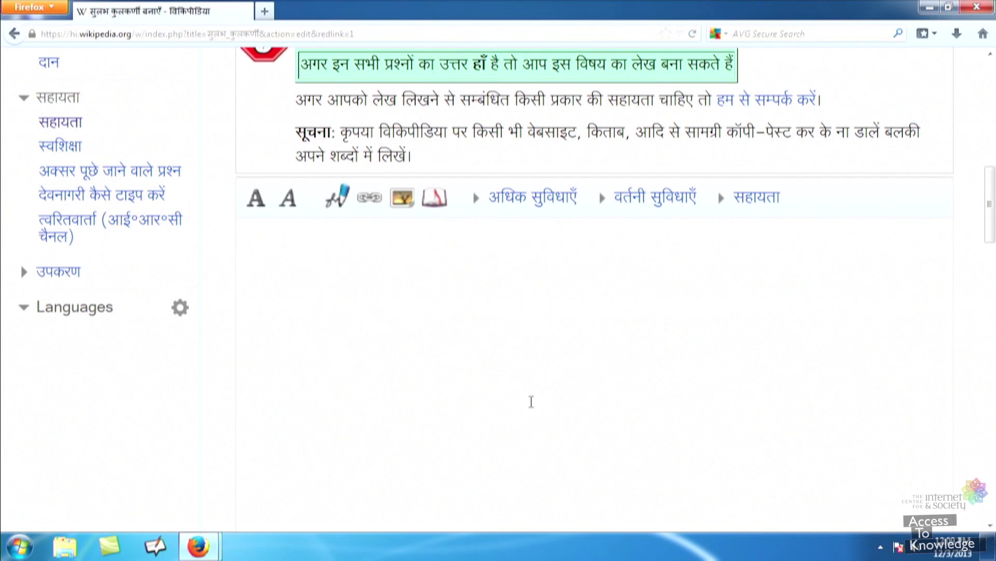
Write the opening sentence 'सुलभ कुलकर्णी (जन्म १९४९) एक प्रसिद्ध साइन्टिस्ट…' in the article body
type("सु")
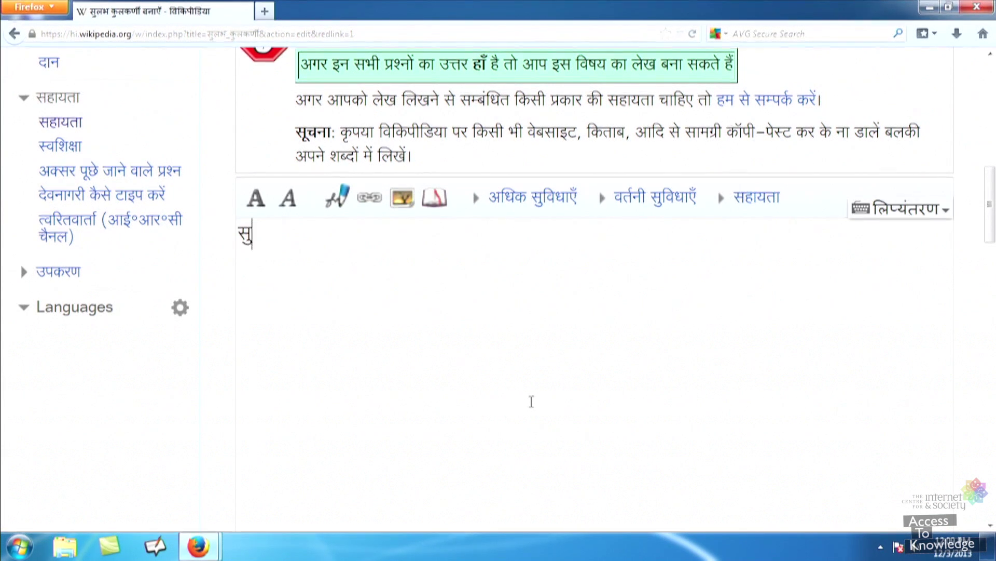
type("लभ कुलकर्णी")
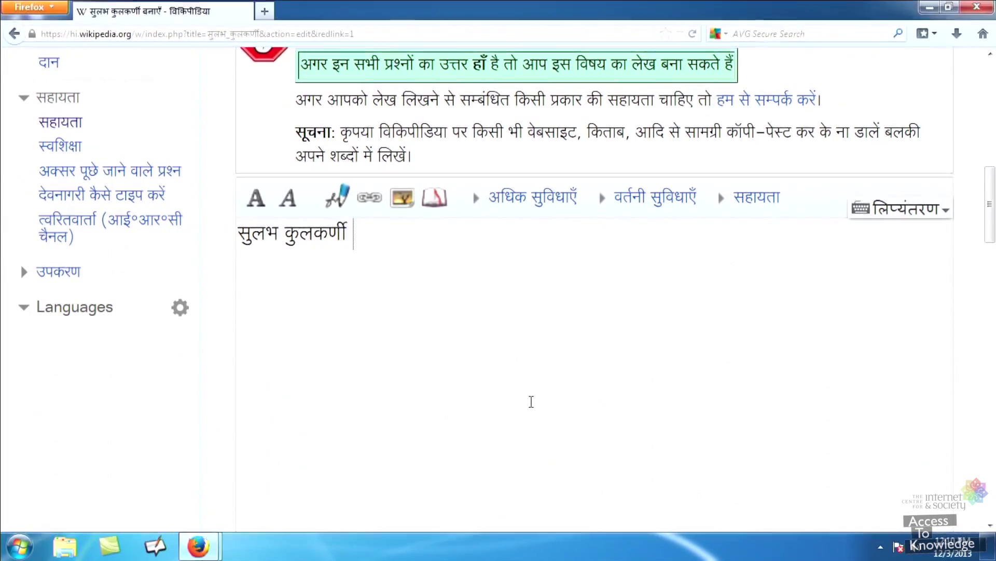
type(" (जन्म १९४९) ए")
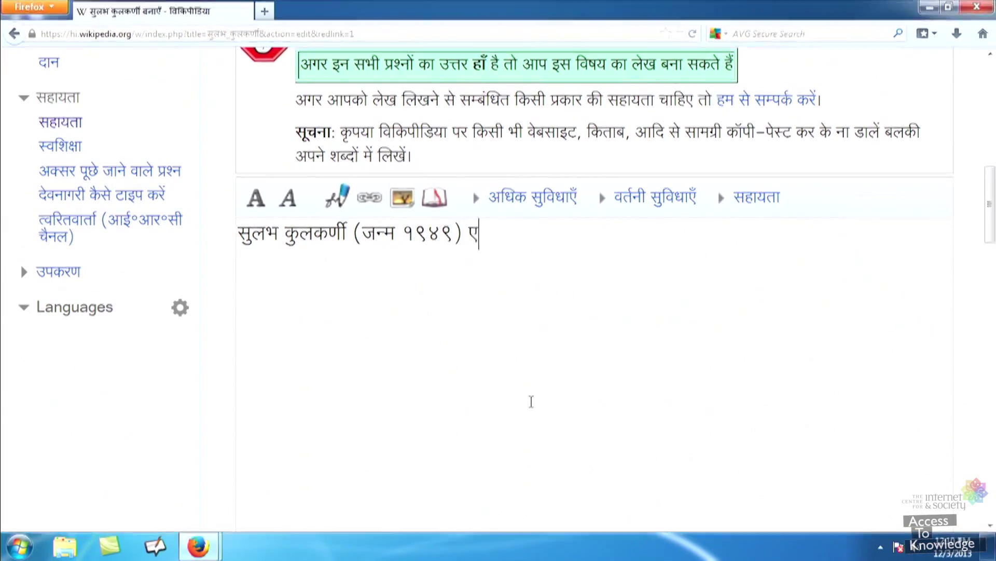
type("क प्रसिद्ध साइन्टिस्ट और इन्डि")
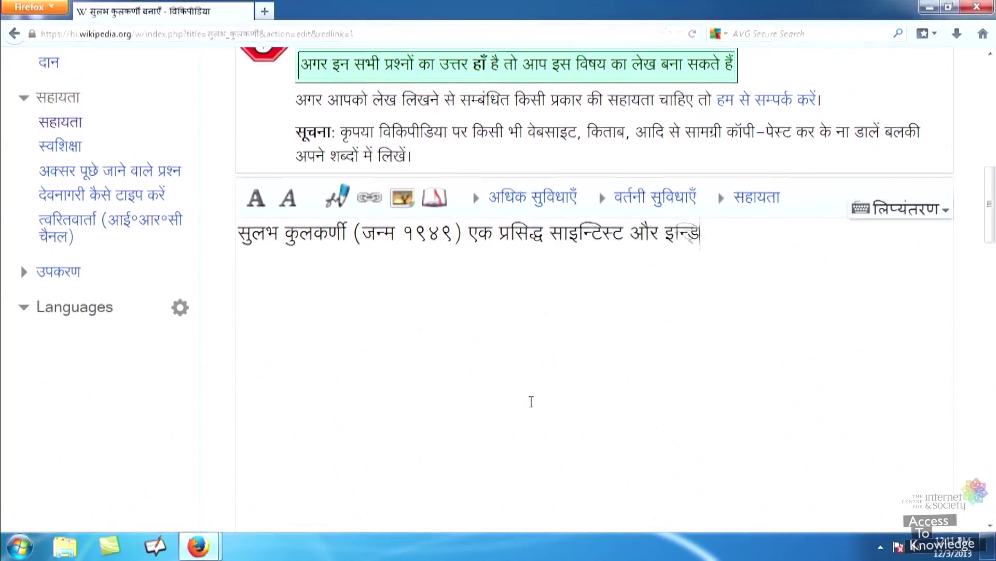
type("यन इन्स्टिट्यूट ऑफ़ साइन्स एजुकेशन ")
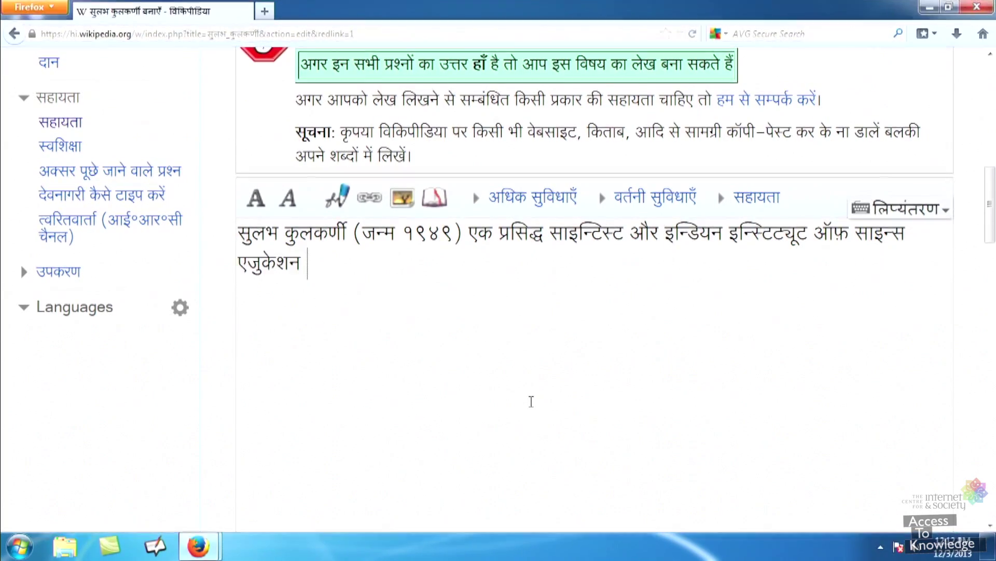
type("एन्ड रिसर्च, पुणे, भारत में प्रोफ़ेसर हैं।")
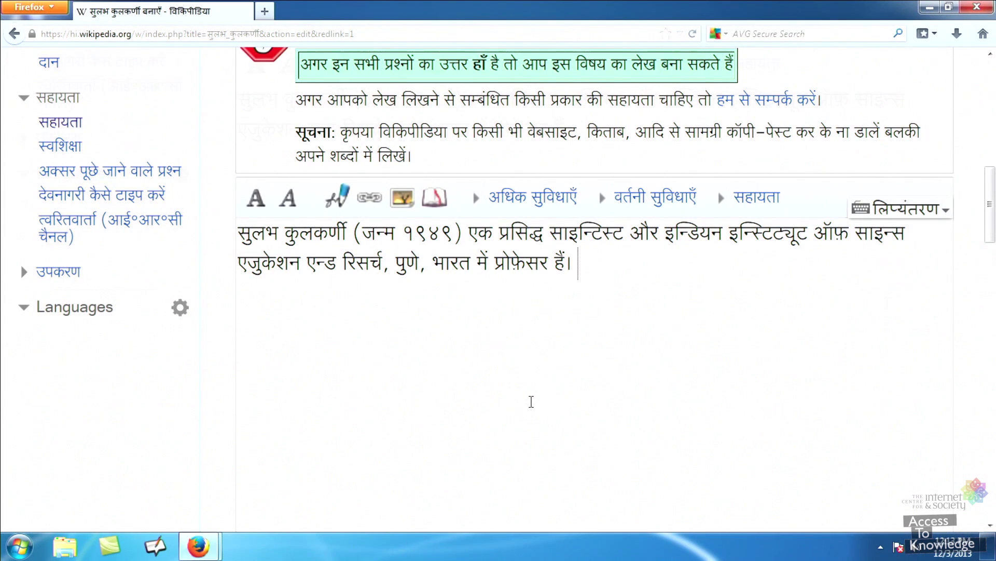
scroll(531, 402, "down", 3)
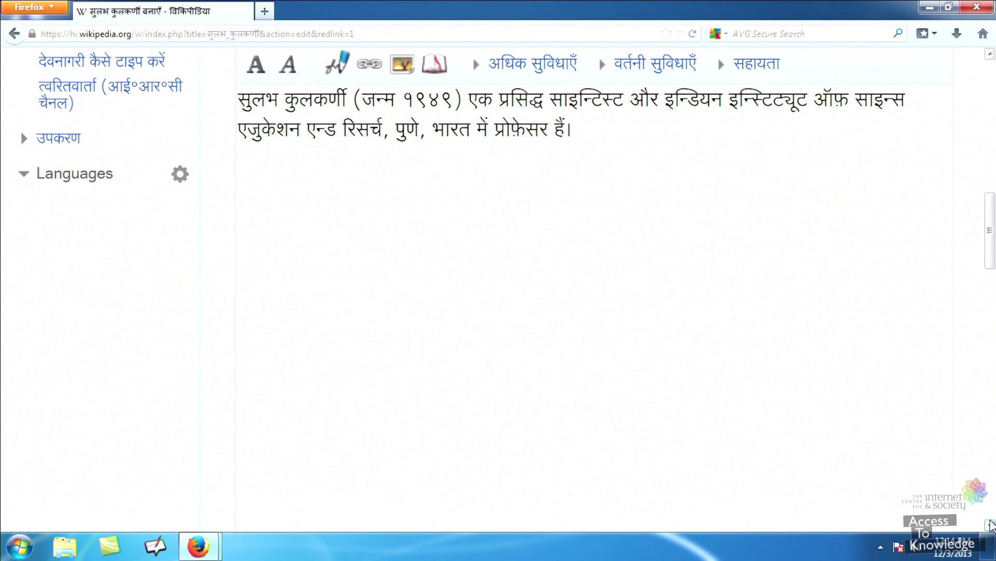
left_click(989, 524)
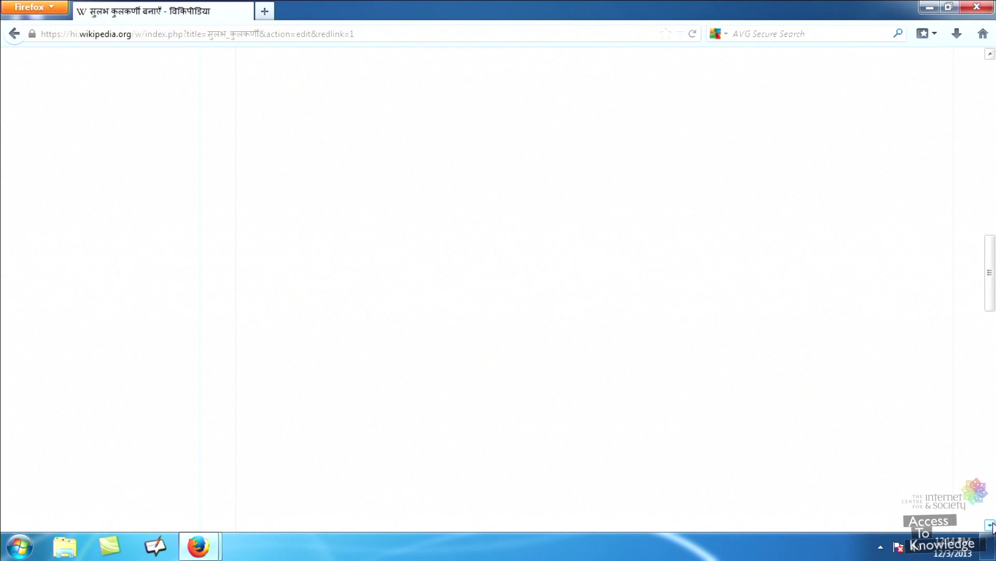
left_click(990, 524)
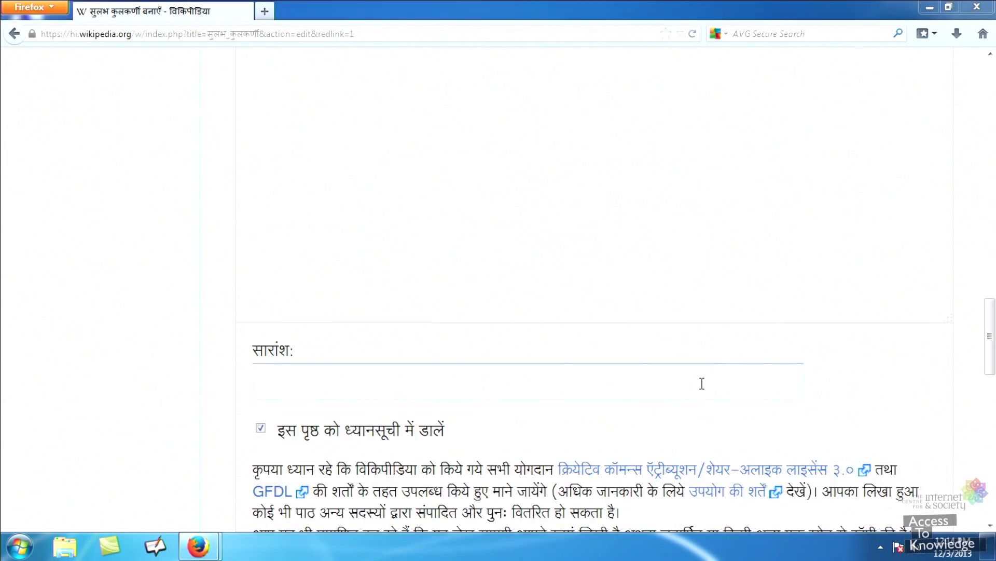
Enter 'नया लेख' as the edit summary
left_click(702, 383)
type("नया ल्ेख")
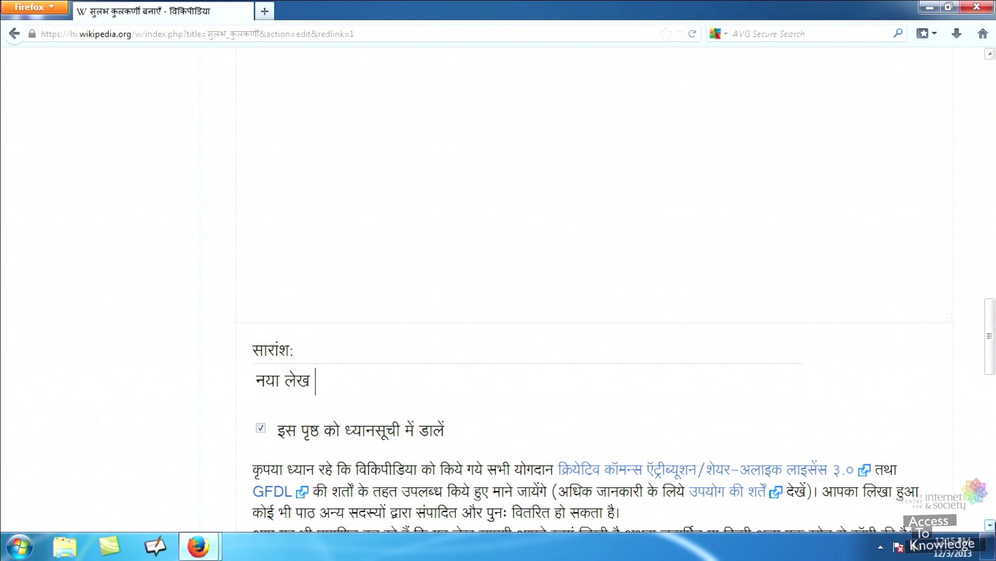
scroll(594, 290, "down", 2)
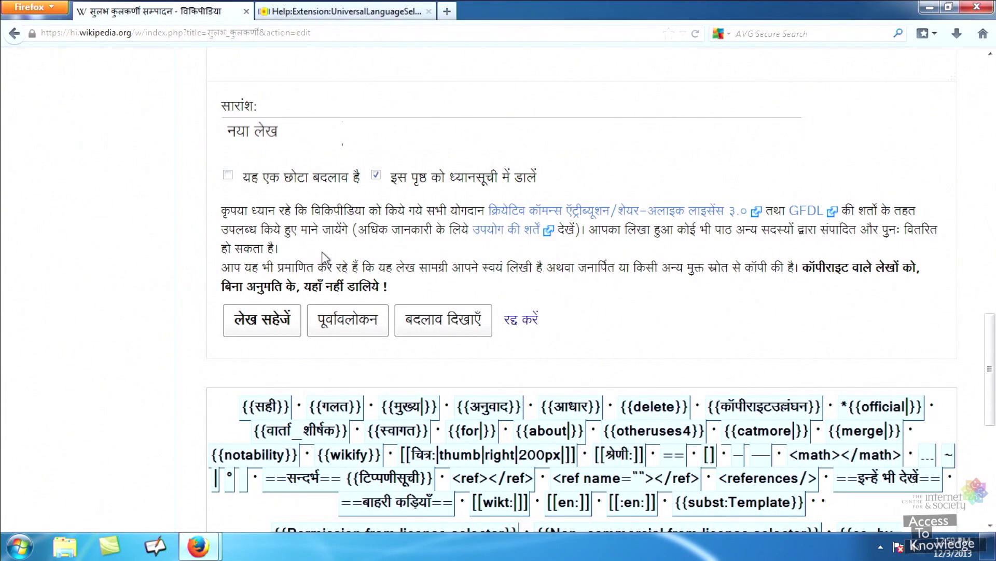
left_click(338, 323)
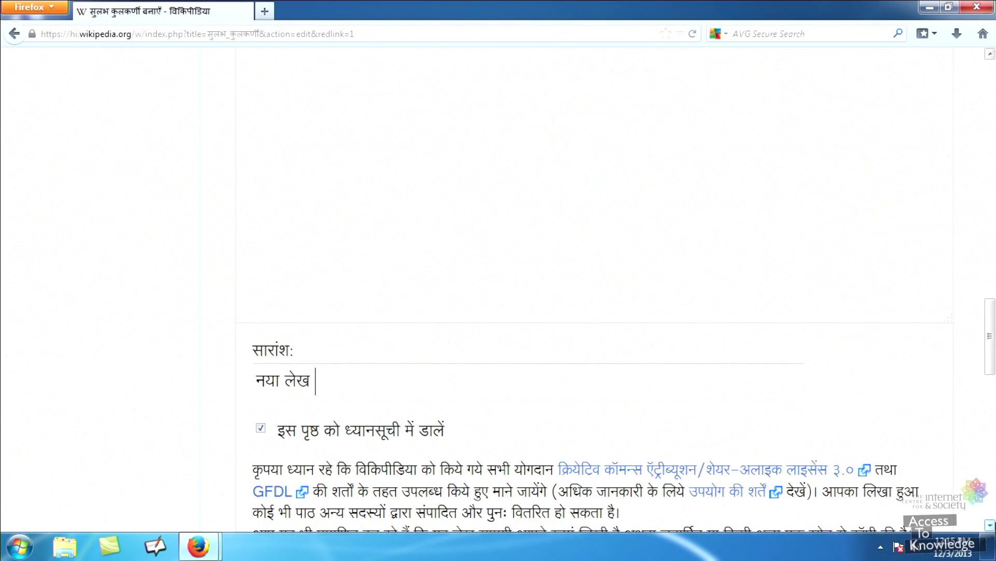
scroll(594, 290, "down", 5)
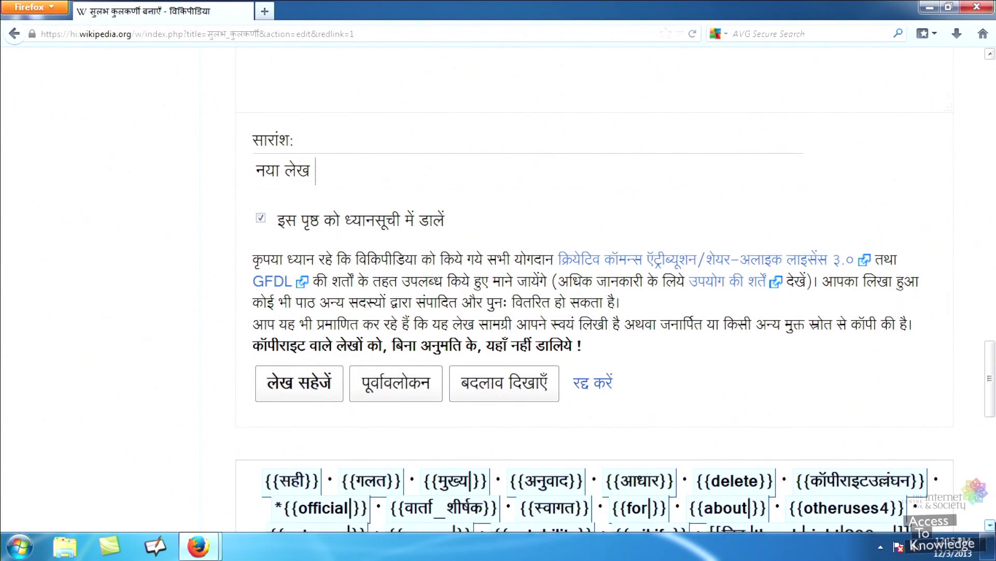
left_click(300, 382)
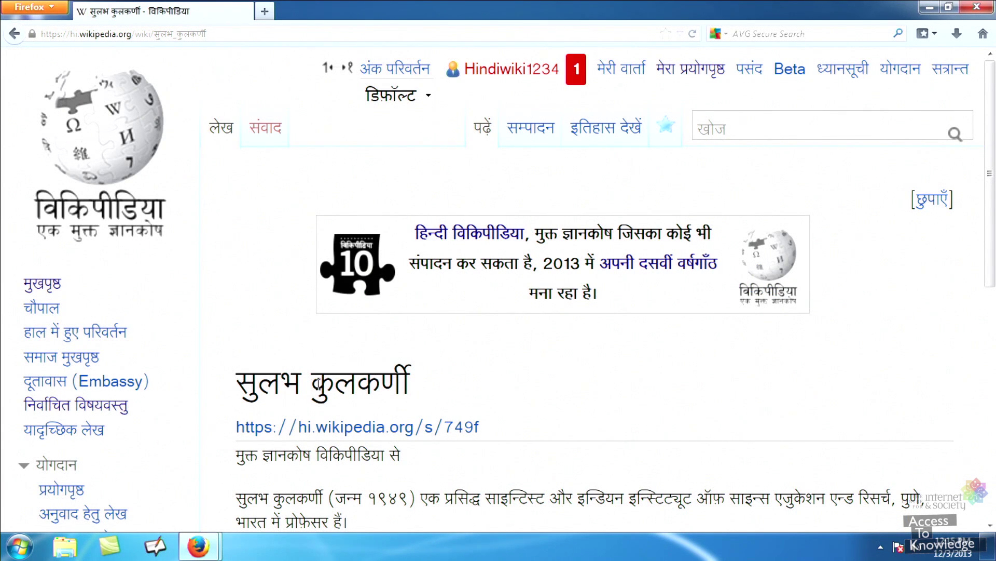
scroll(319, 383, "down", 2)
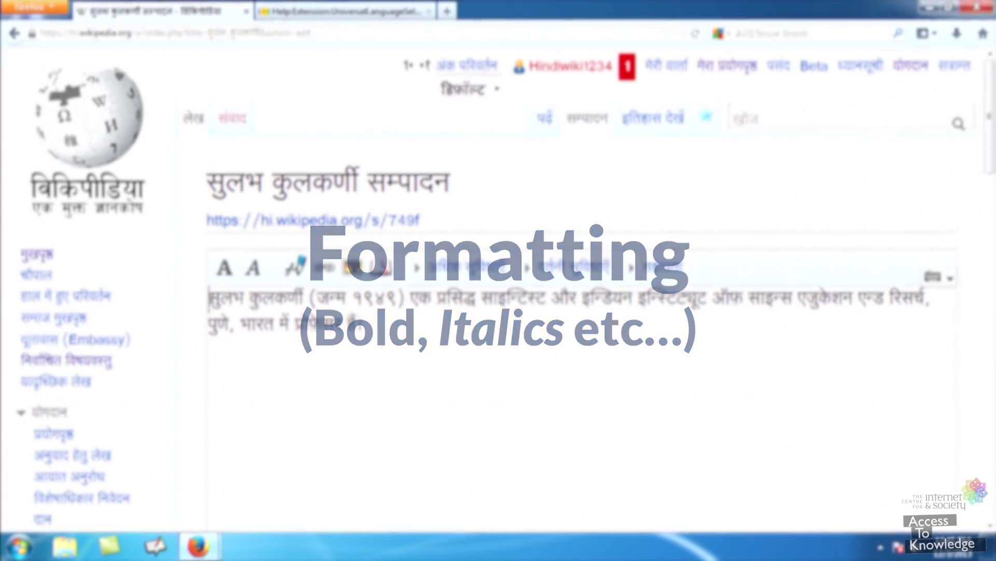
key("shift+Right")
key("shift+Right")
key("shift+Right")
key("shift+Right")
key("shift+Right")
key("shift+Right")
key("shift+Right")
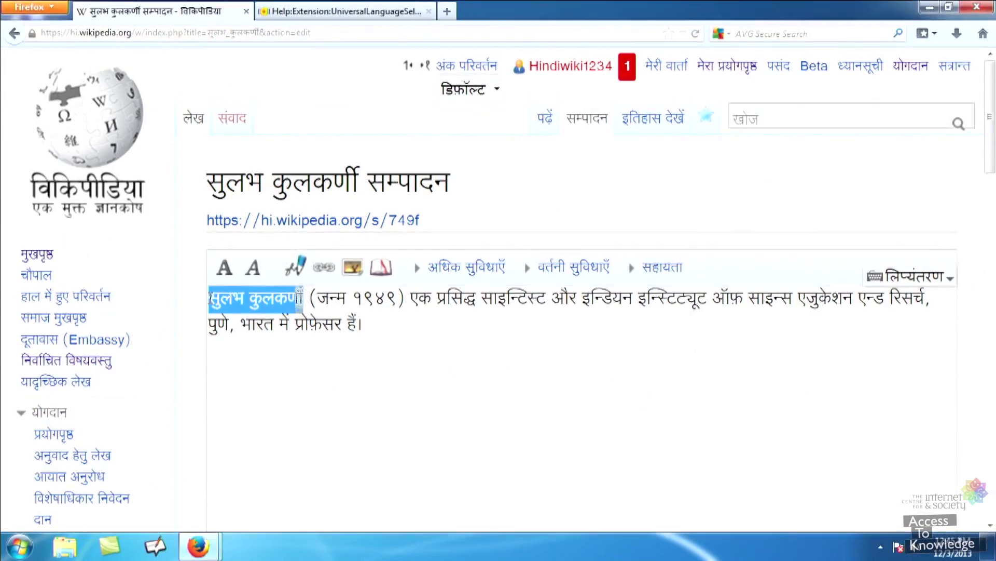
key("shift+Right")
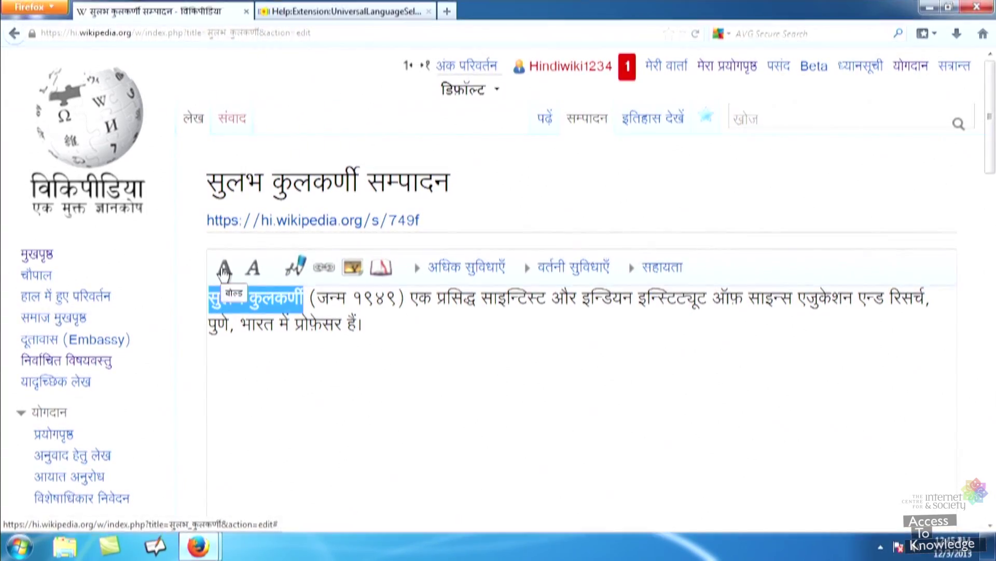
left_click(224, 269)
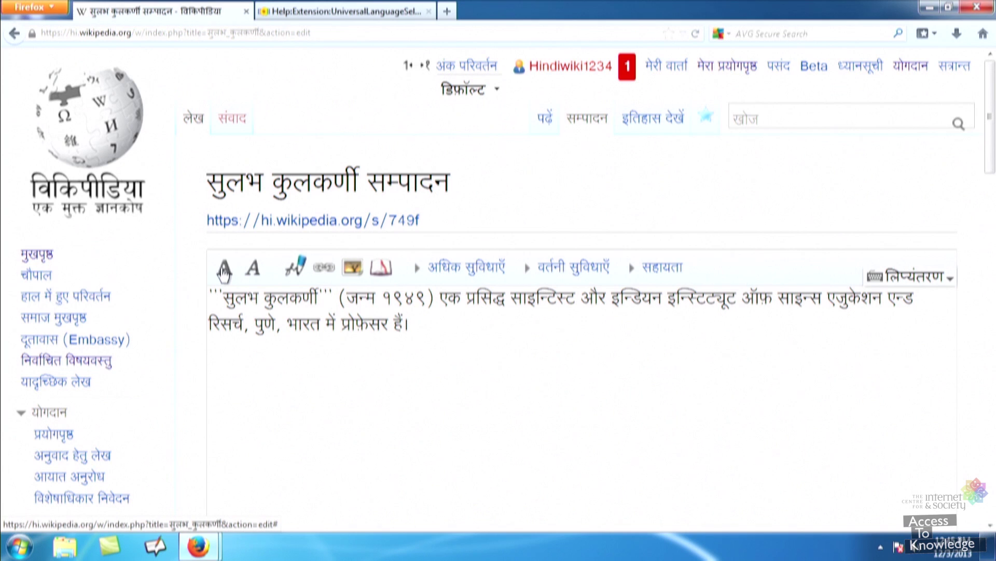
left_click(409, 346)
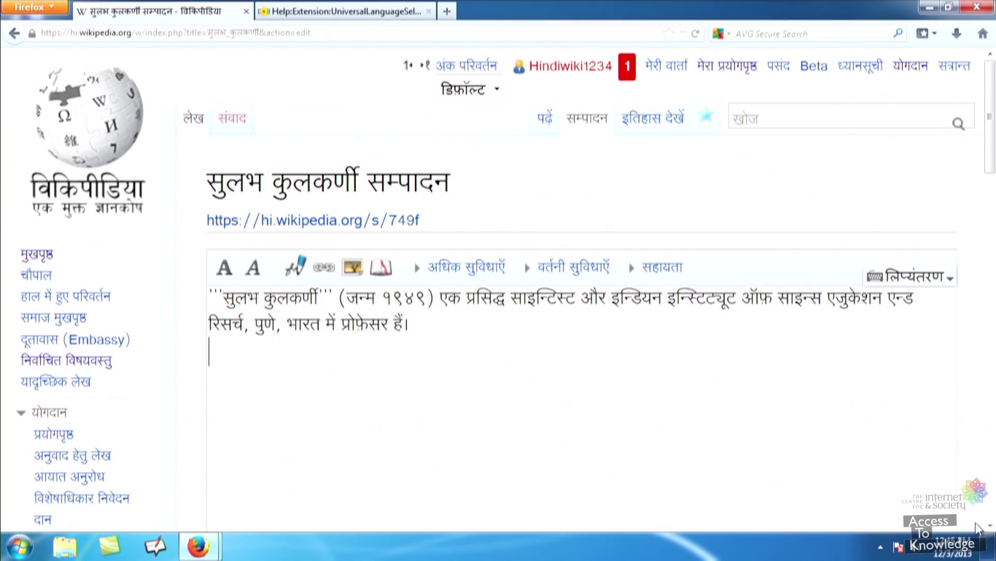
Add the summary 'नाम को बोल्ड बनाना', preview, and save the edit
left_click(990, 526)
scroll(268, 258, "down", 7)
left_click(268, 258)
type("नाम को बोल्ड बनाना")
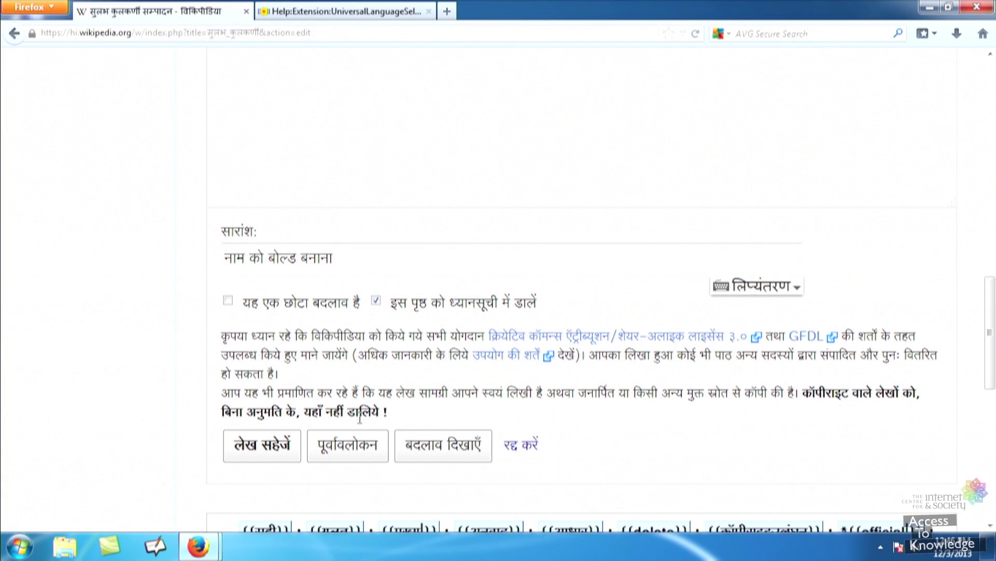
left_click(352, 455)
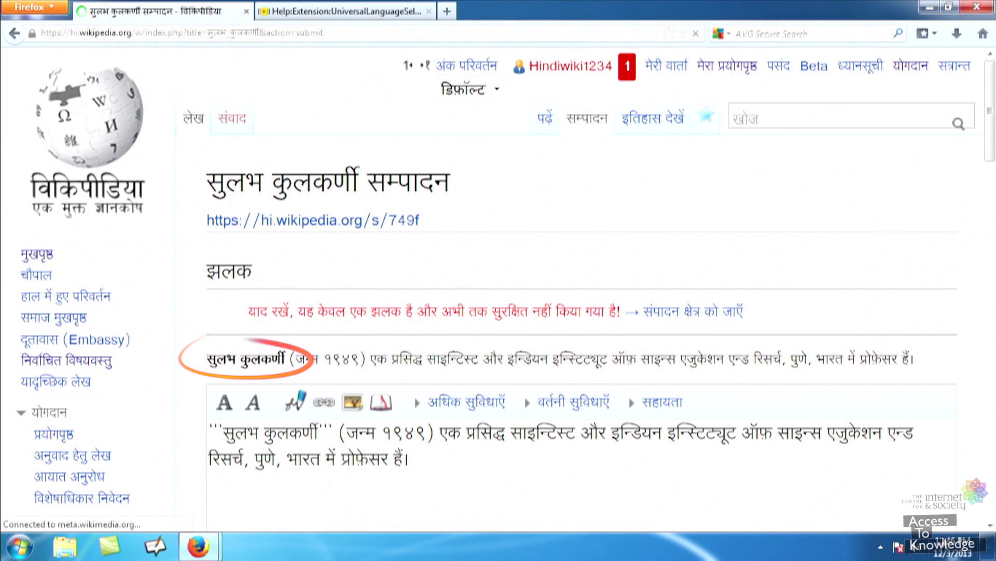
scroll(990, 529, "down", 12)
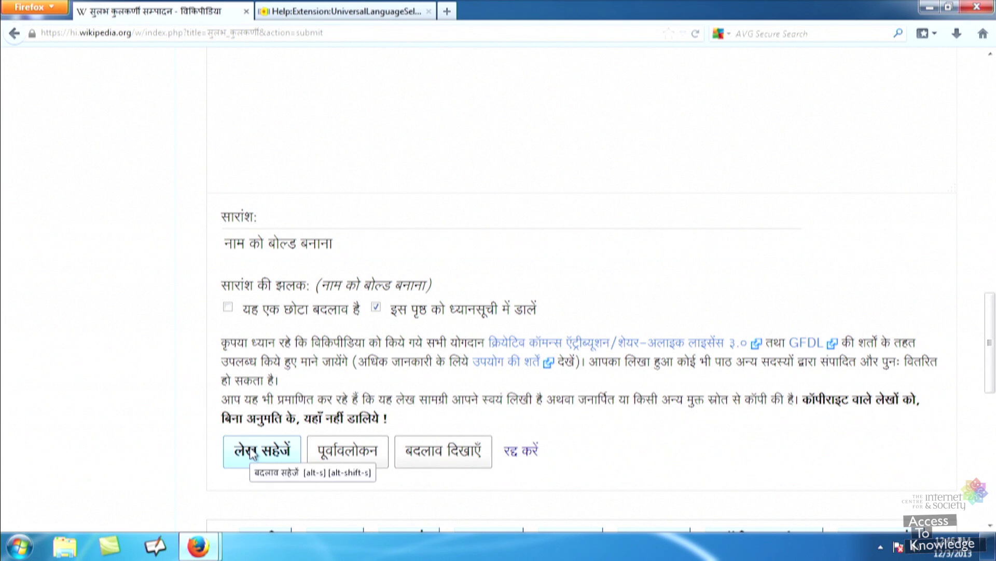
left_click(253, 455)
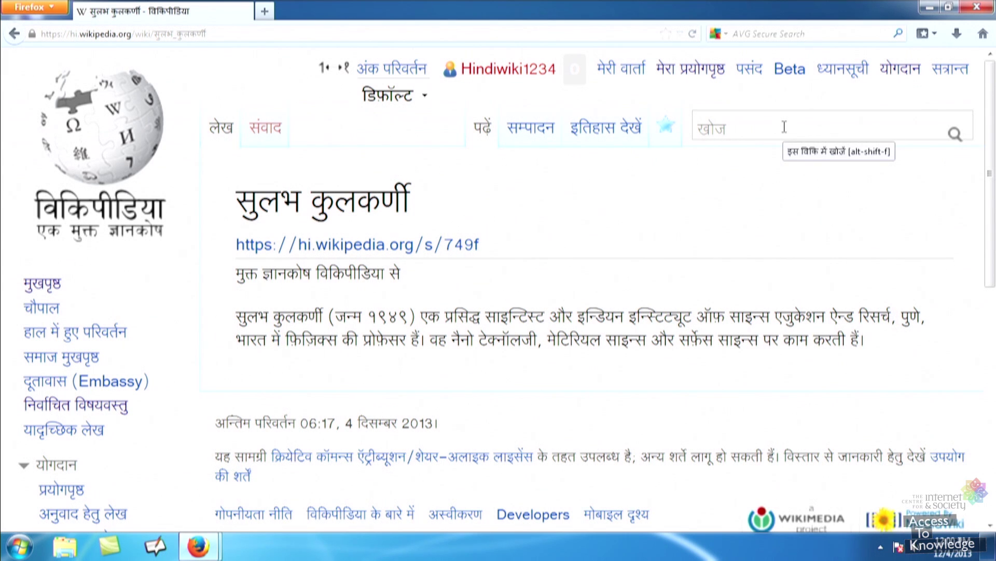
Edit the article and wrap पुणे and भारत in [[ ]] wiki link brackets
left_click(528, 139)
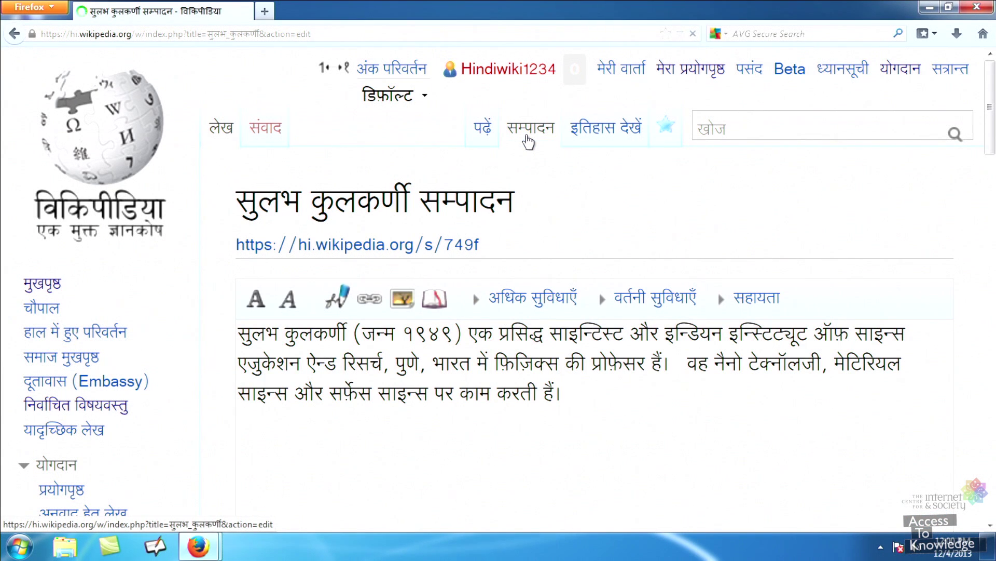
left_click(528, 140)
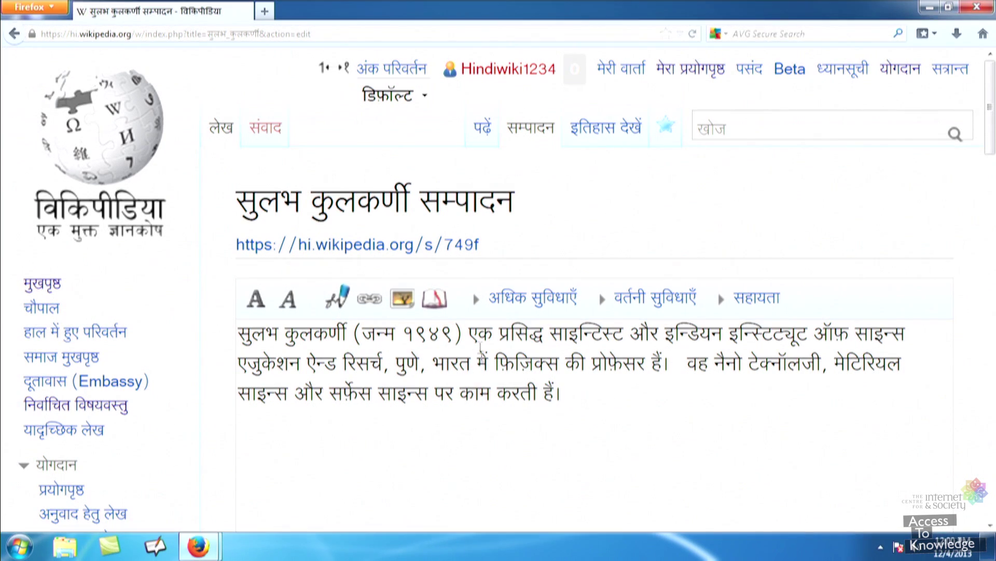
left_click(450, 370)
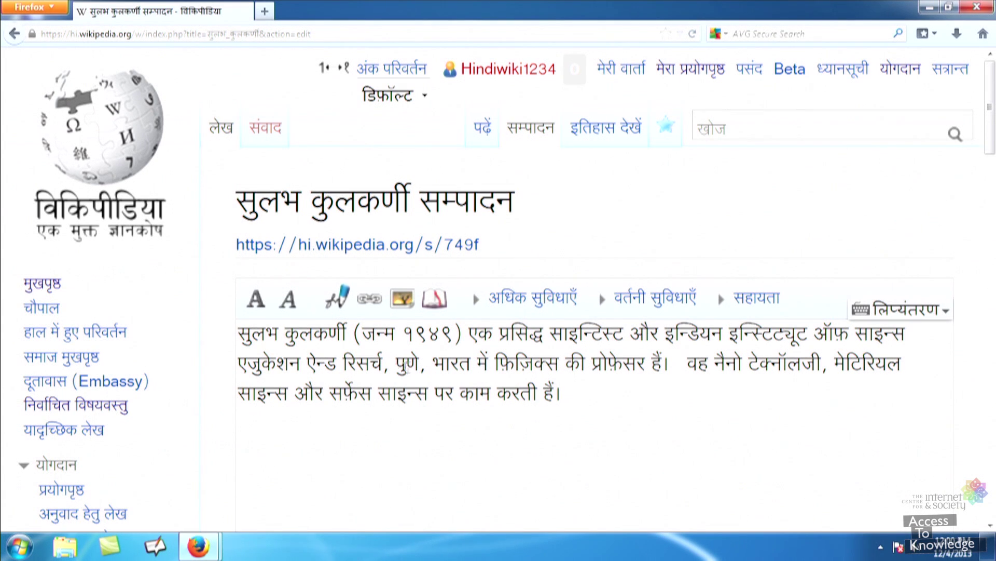
double_click(396, 366)
key("Left")
type("[[")
key("Right")
key("Right")
type("]], ")
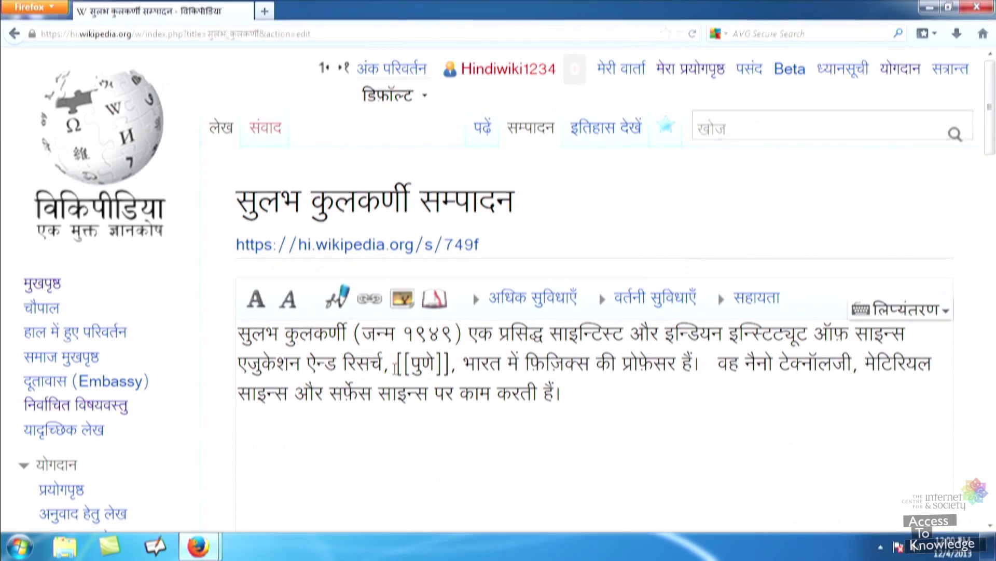
type("[[")
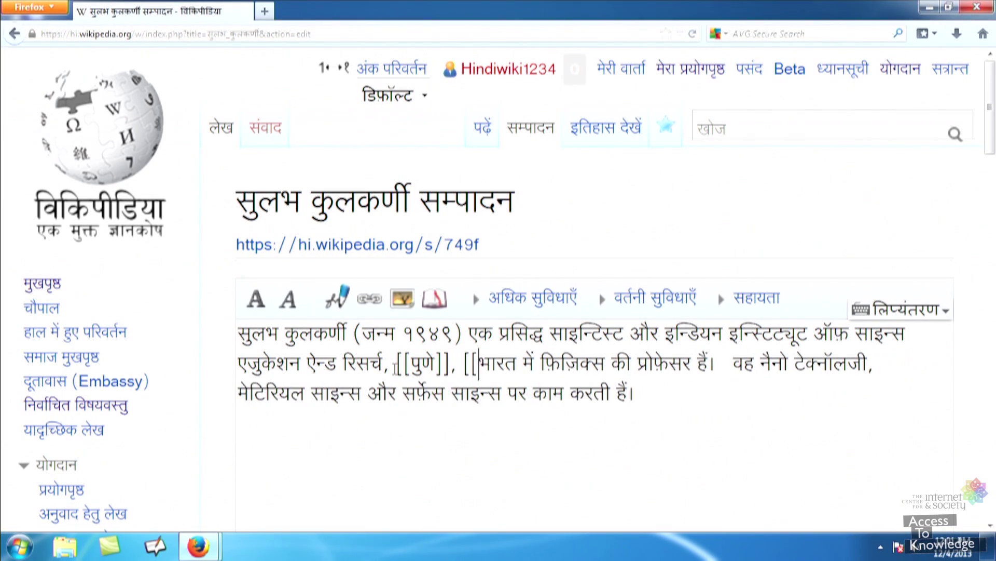
key("Right")
key("Right")
key("Right")
type("]]]")
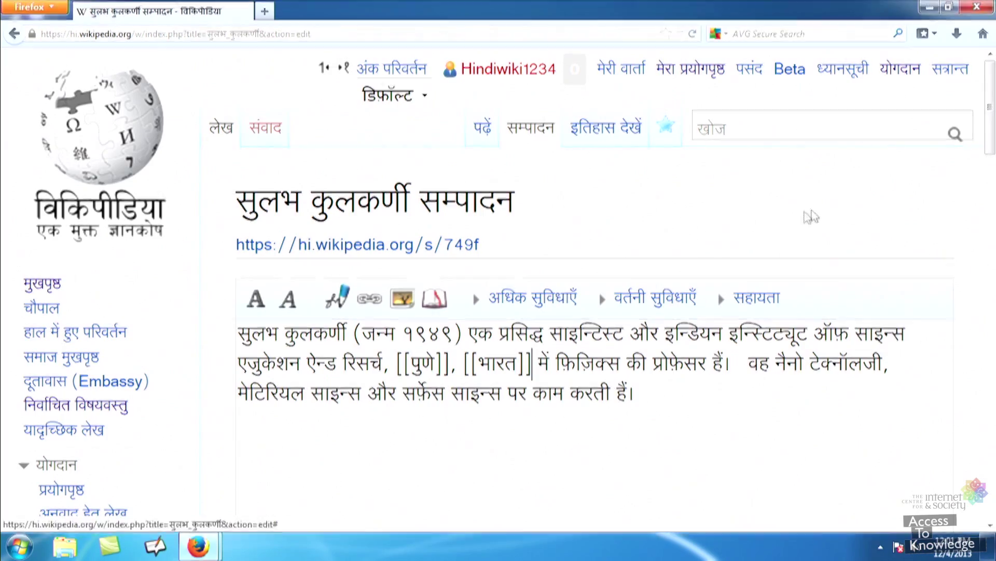
Preview the links, enter the summary 'कड़ियाँ', and save the edit
left_click_drag(992, 150, 993, 414)
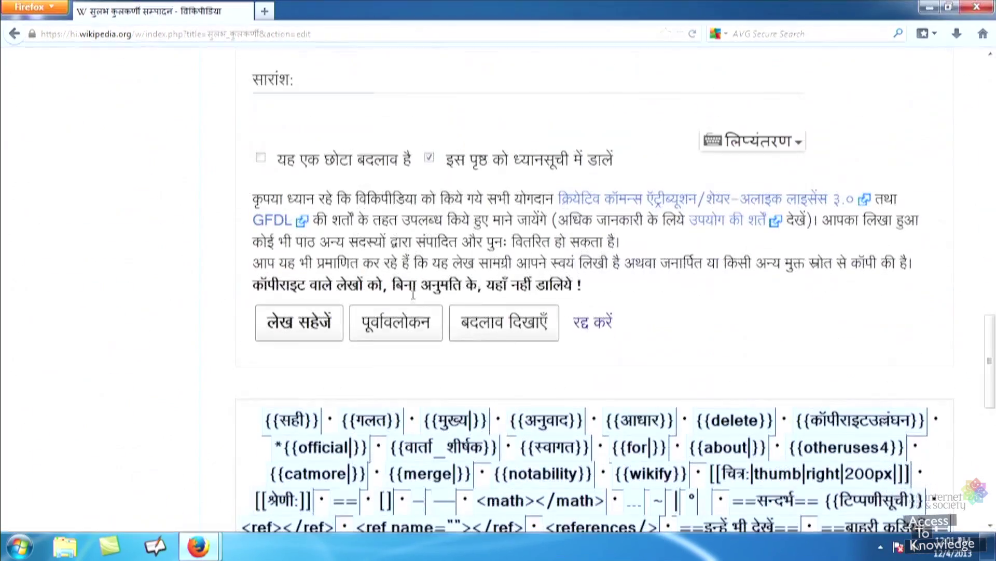
left_click(406, 325)
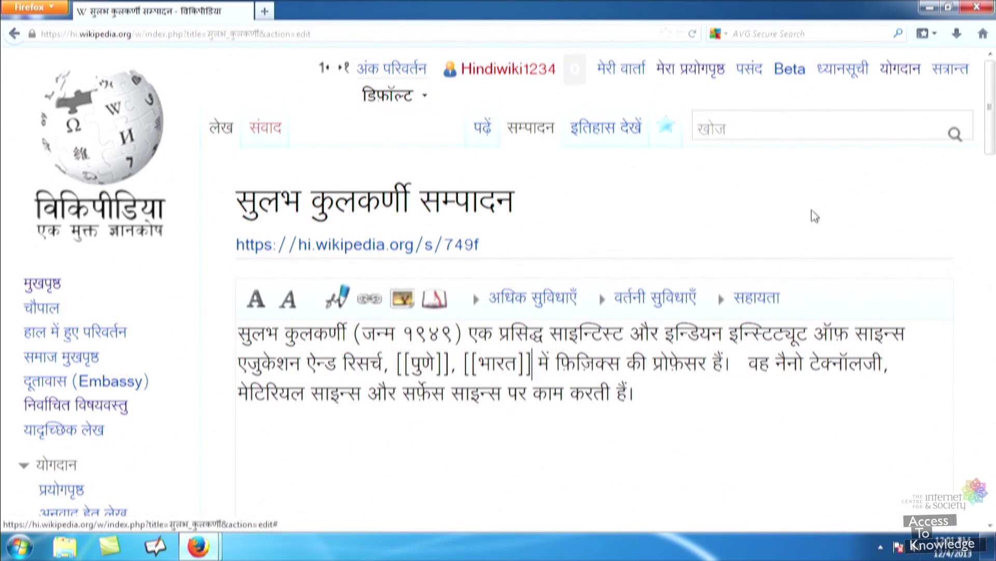
left_click_drag(990, 152, 983, 404)
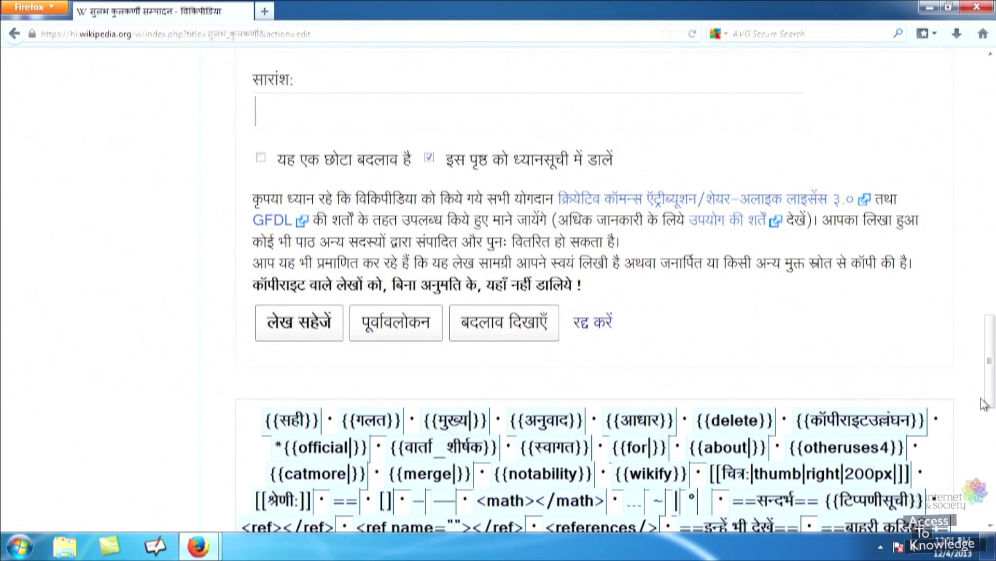
type("कड़ियाँ")
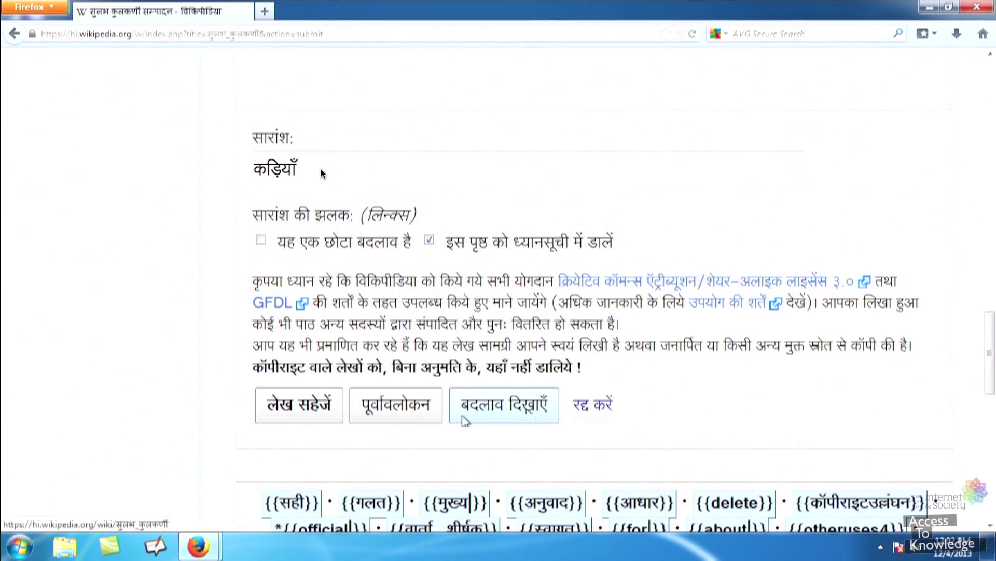
left_click(289, 414)
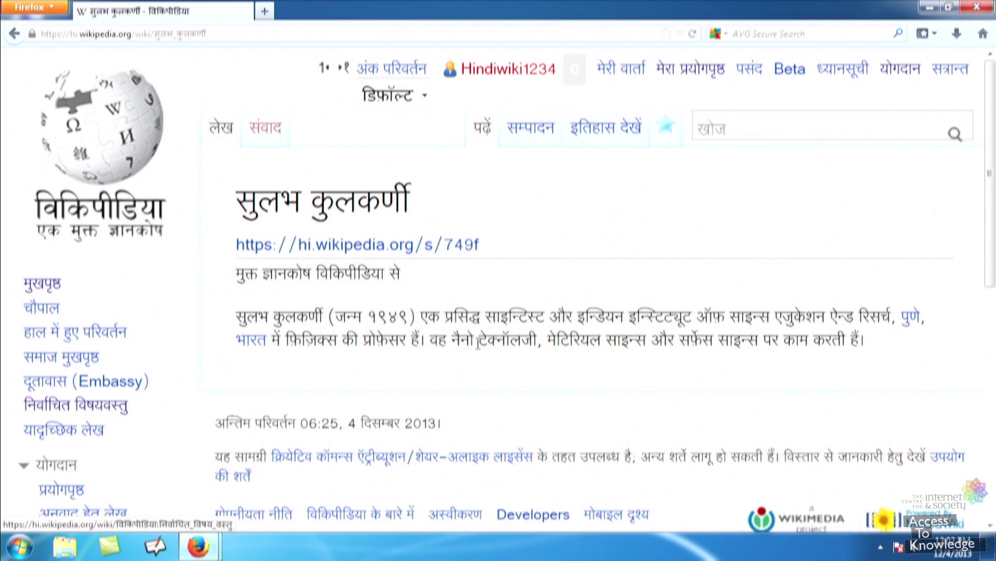
Turn फ़िज़िक्स into the piped link [[भौतिक शास्त्र|फ़िज़िक्स]] in the wikitext
left_click(541, 136)
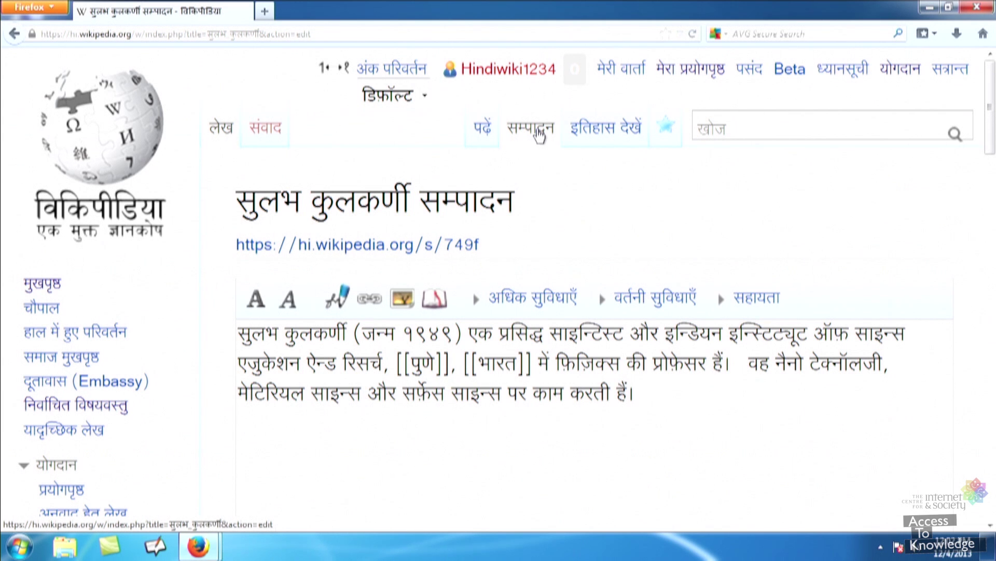
left_click(552, 363)
type("[[भौत्")
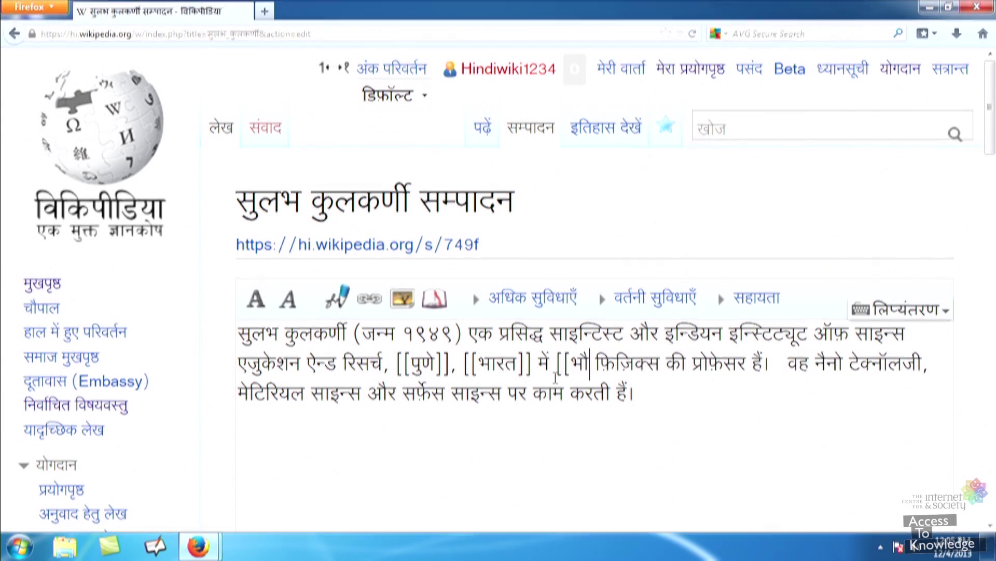
type("िक शास्")
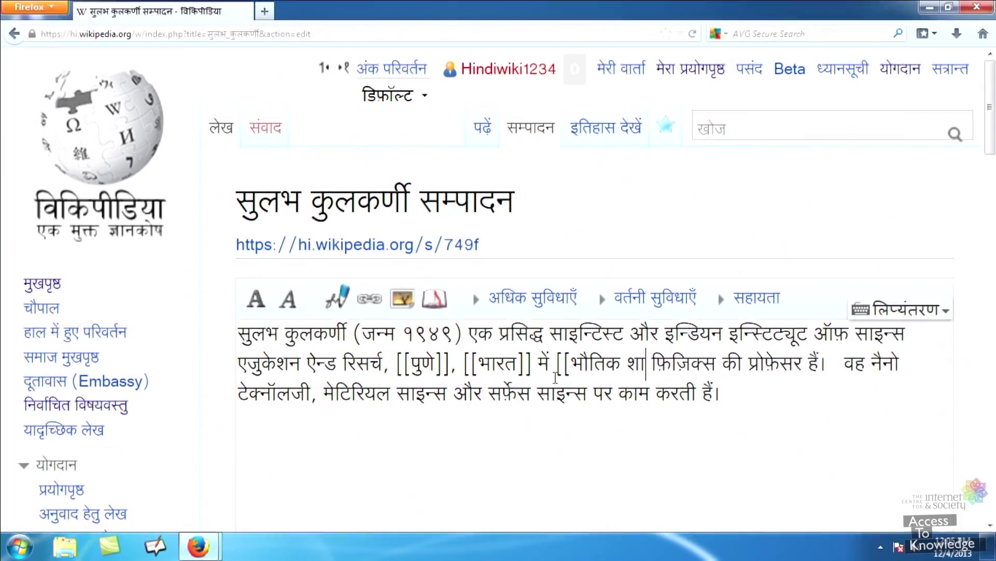
type("त्र")
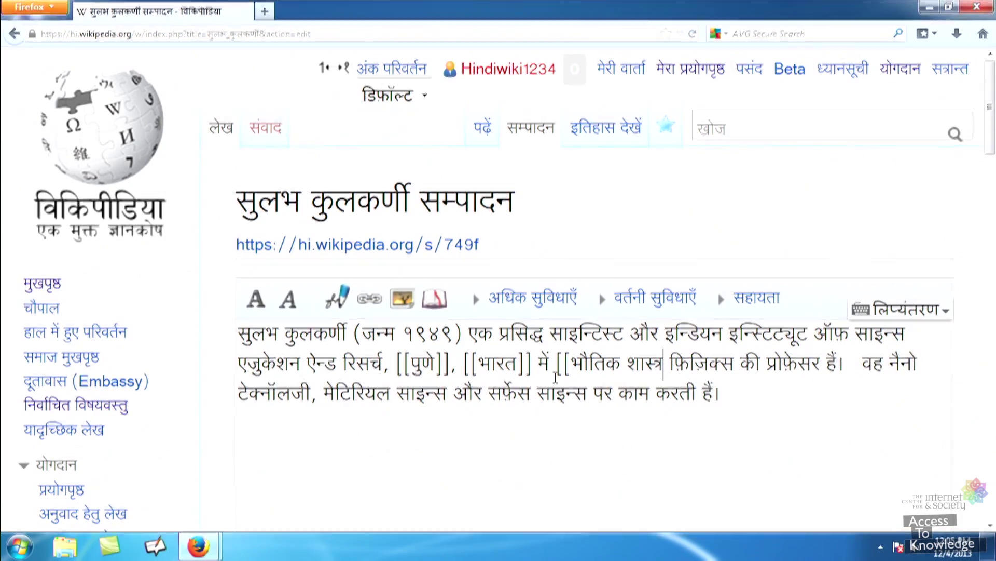
type("|")
key("Delete")
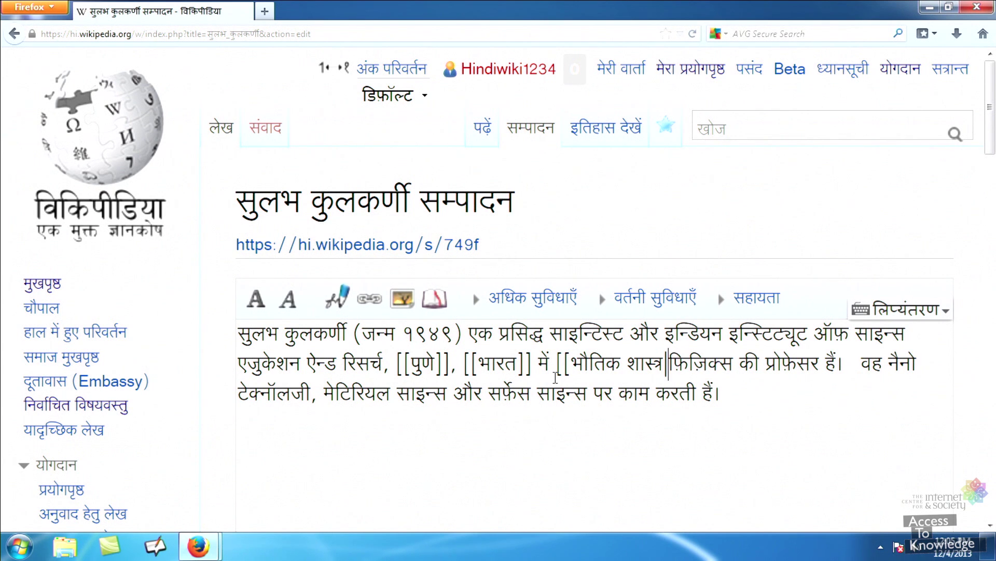
key("Right")
key("Right")
key("Right")
type("]]")
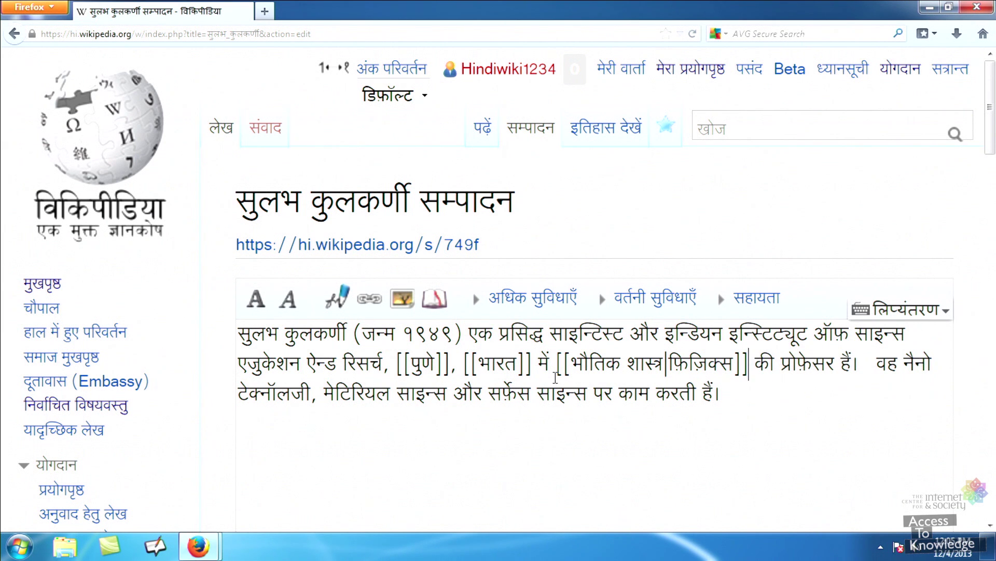
Save the edit with summary 'भौतिक शास्त्र लेख का लिन्क जोड़ दिया गया'
left_click_drag(990, 101, 992, 348)
left_click(474, 177)
type("ब्भौतिक शास्त्र लेख ")
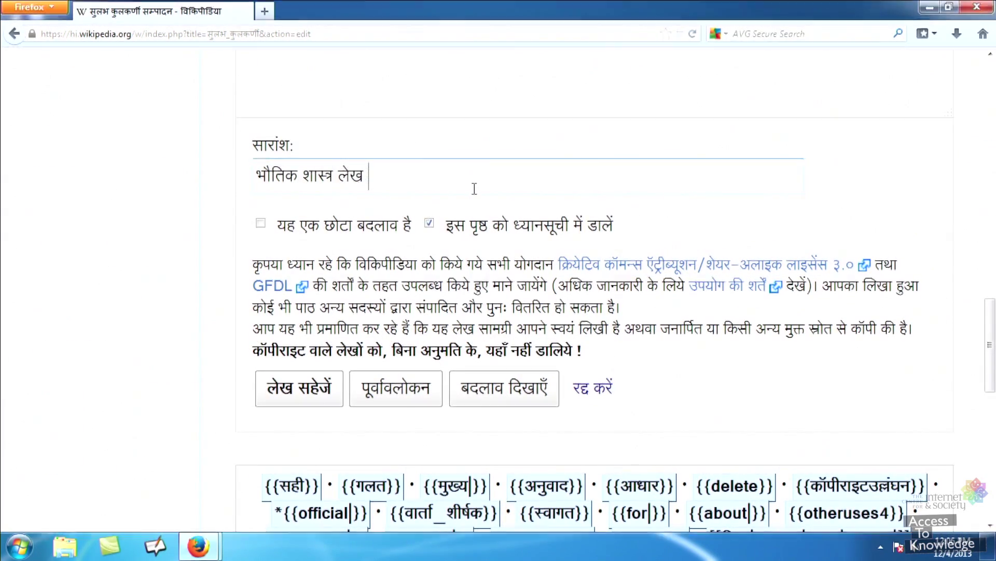
type("का लिन्क जोड़ दिया गया")
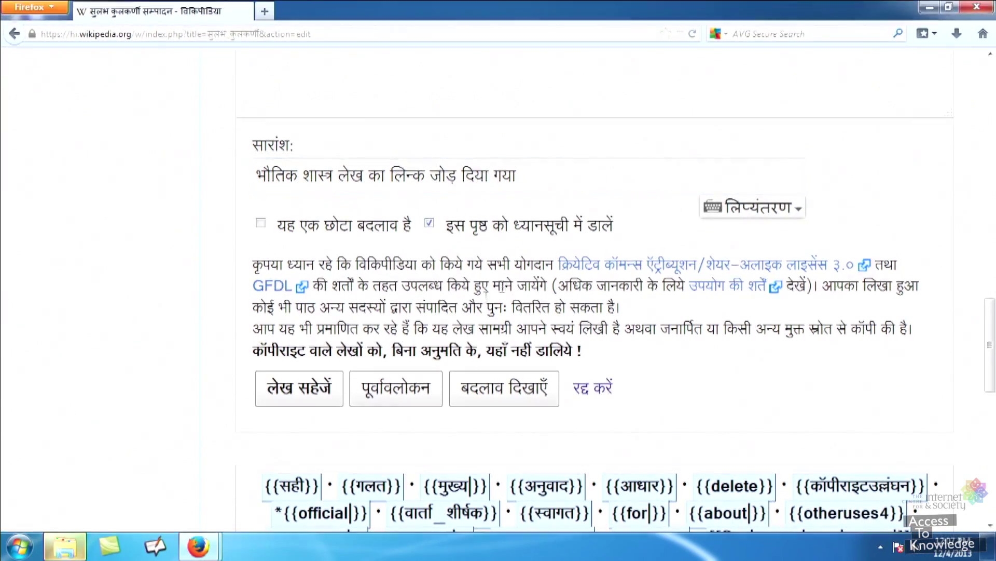
left_click(285, 328)
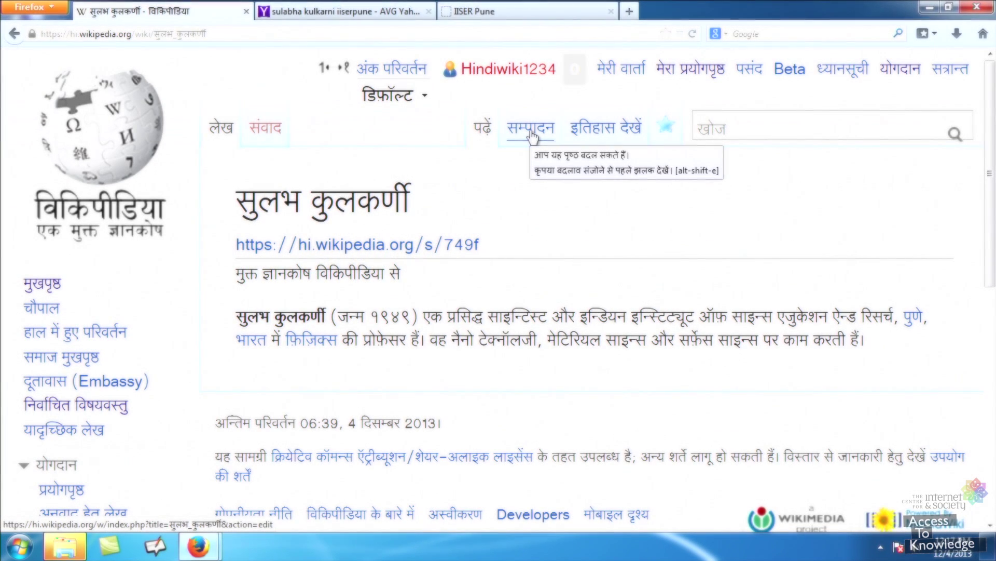
left_click(532, 136)
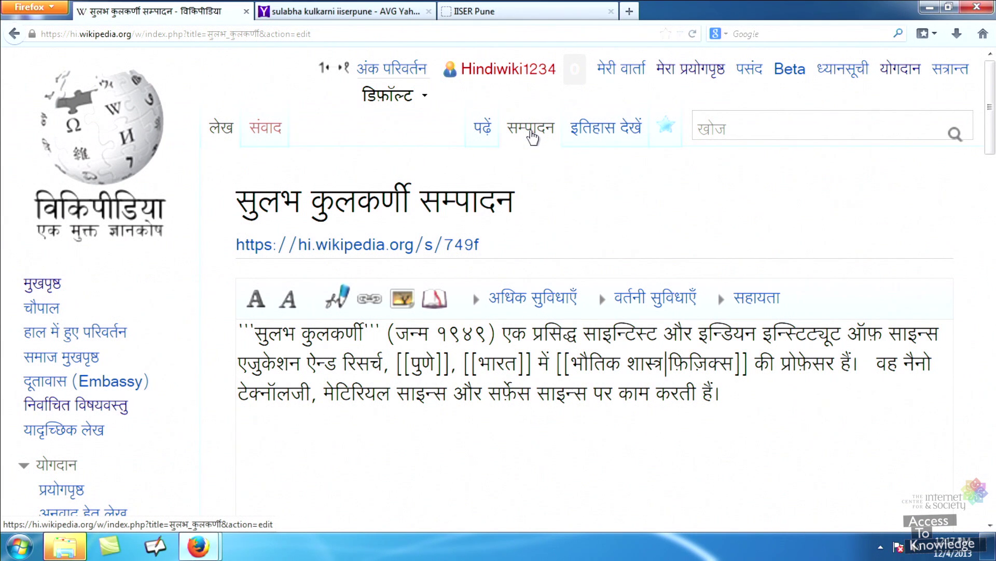
left_click(731, 389)
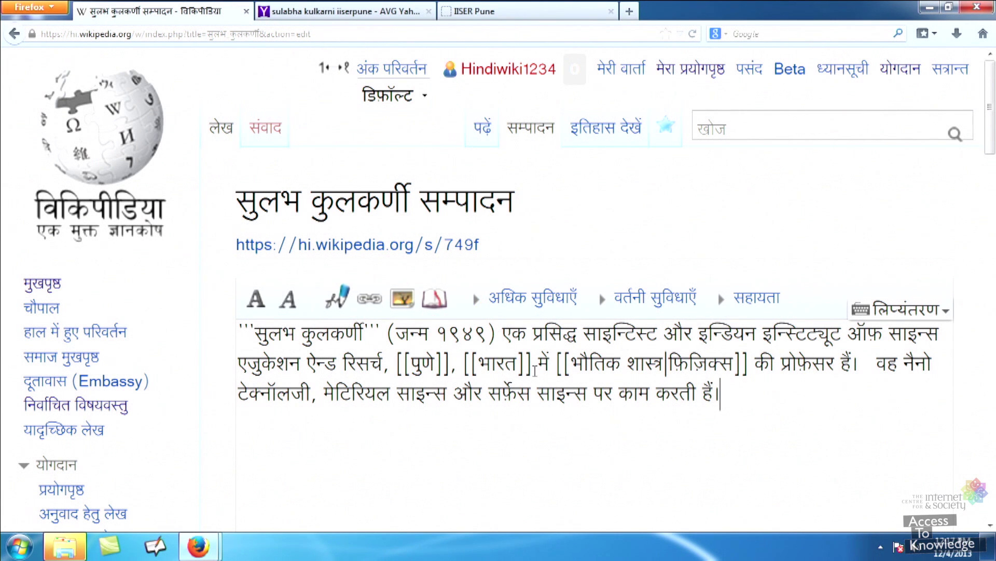
left_click(442, 300)
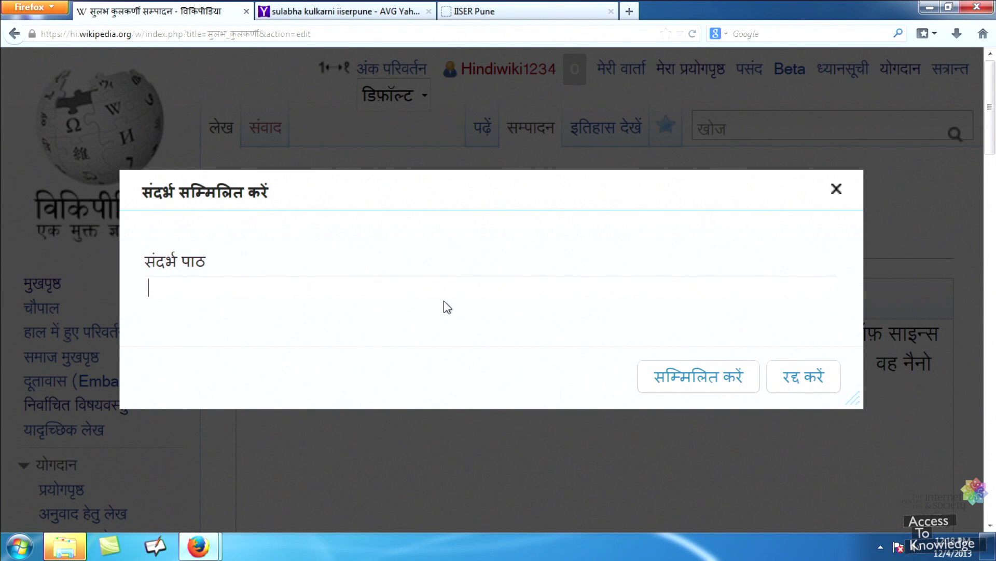
type("http://www.iiserpune.ac.in/people/faculty-details/33")
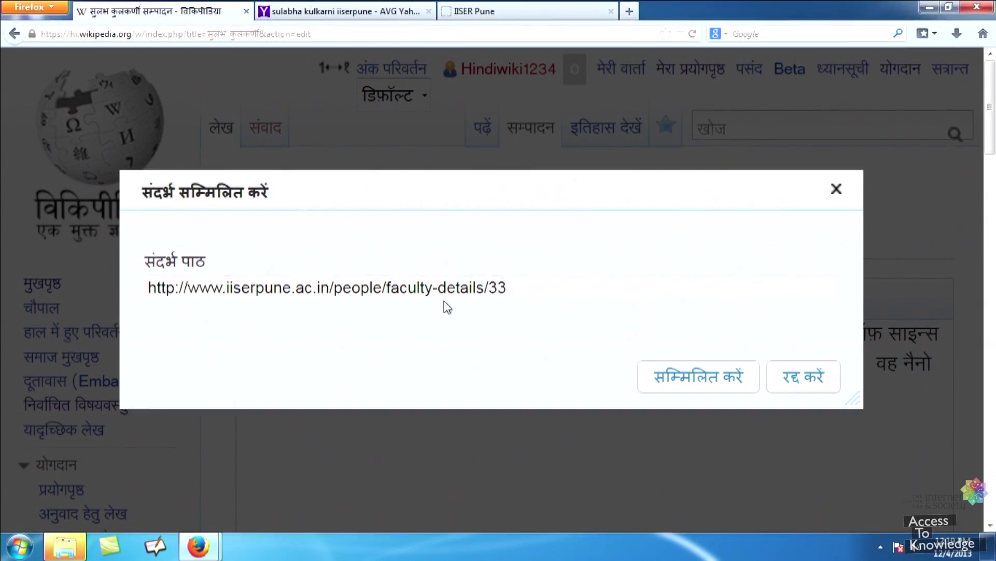
type(" IISER Faculty Details")
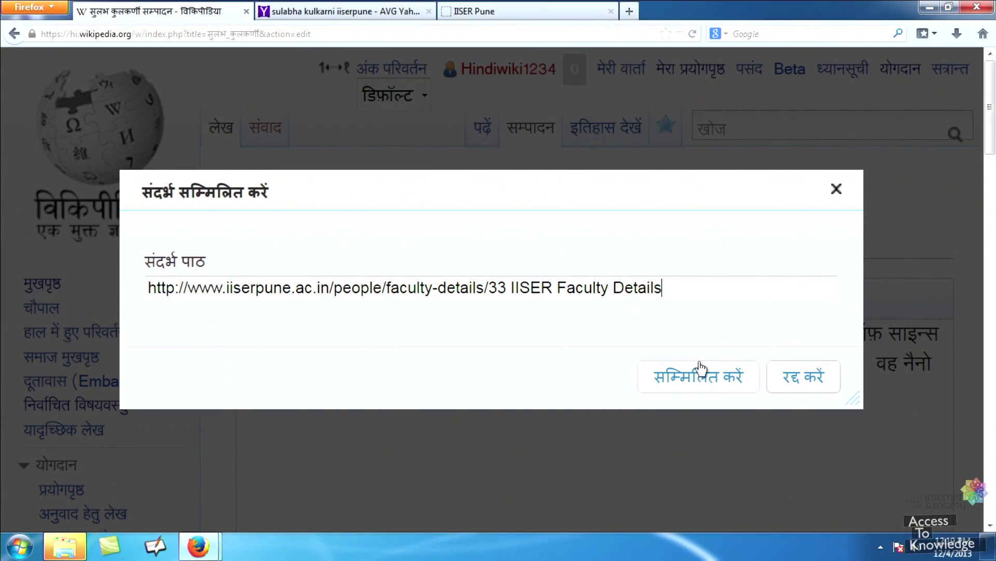
left_click(700, 368)
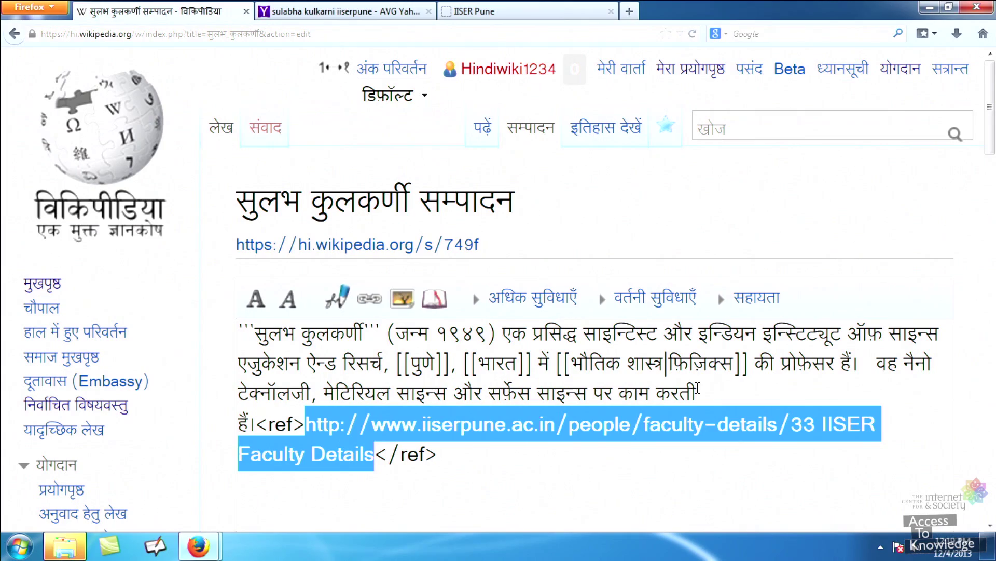
left_click(702, 499)
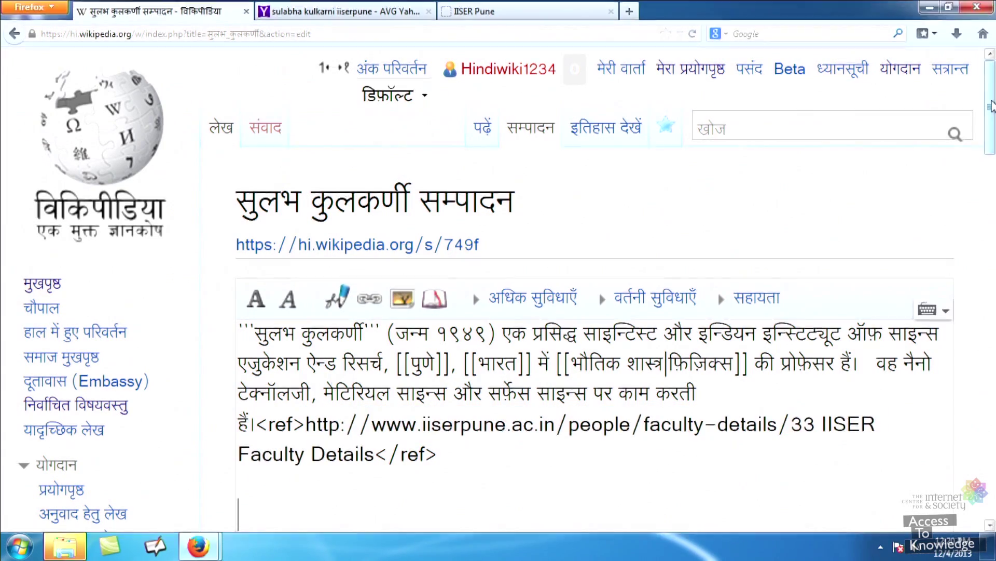
Add a ==सन्दर्भ== heading with {{टिप्पणीसूची}} on the line below it
left_click_drag(992, 82, 993, 130)
type("==स")
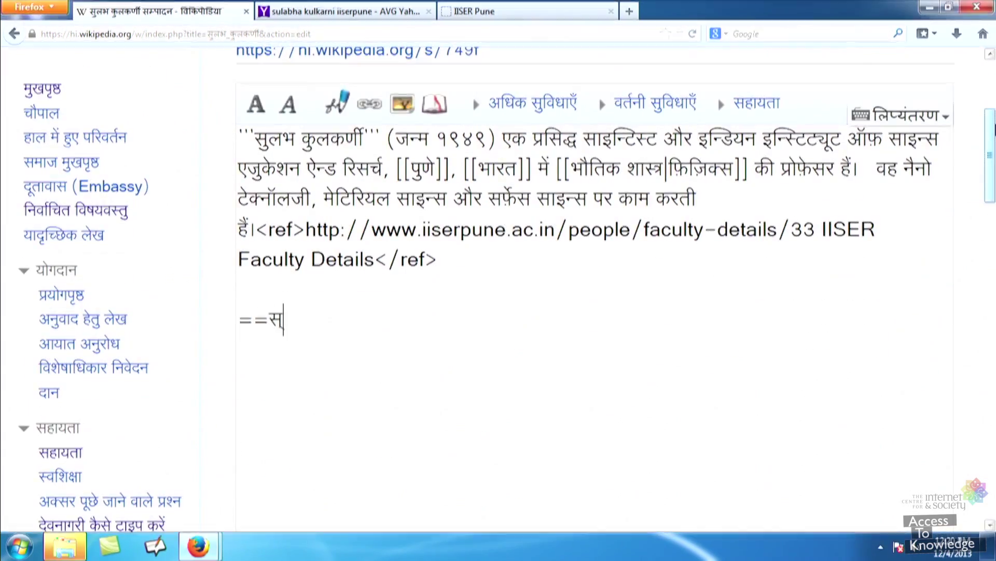
type("न्दर्भ==")
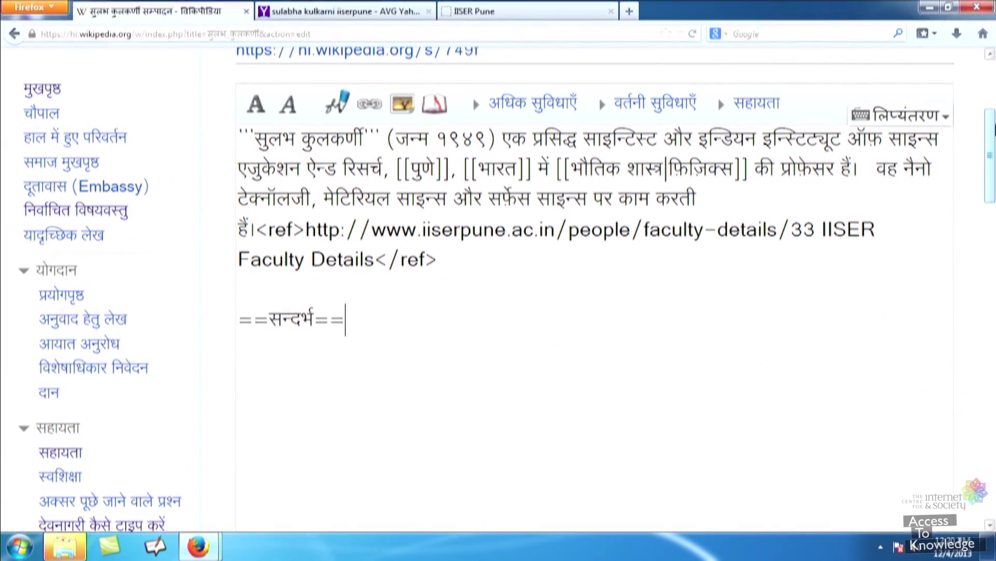
key("Return")
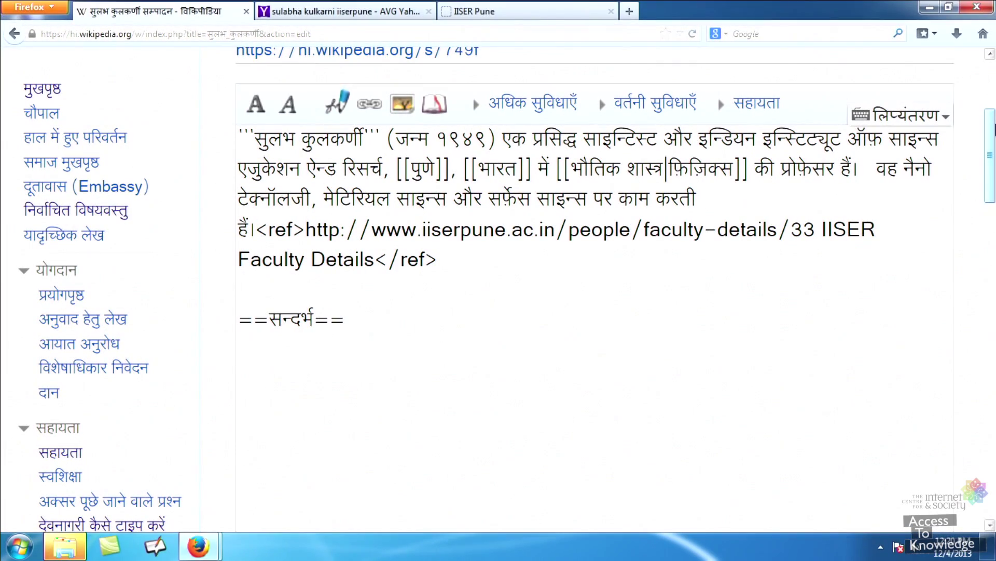
type("{{")
type("टिप्पणीसूची}}")
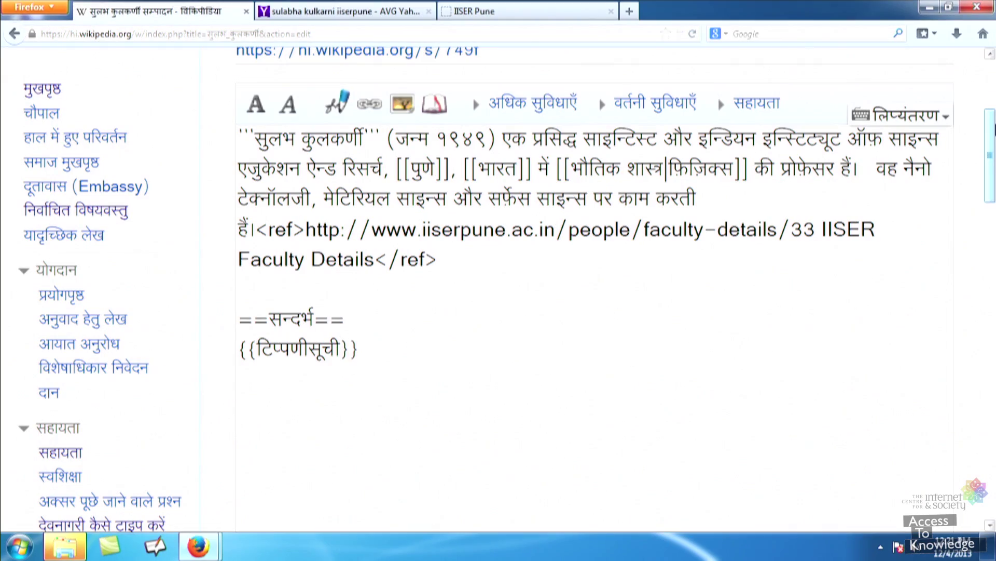
Enter the summary 'वेबसाइट सन्दर्भ', preview, and save the article
scroll(591, 291, "down", 10)
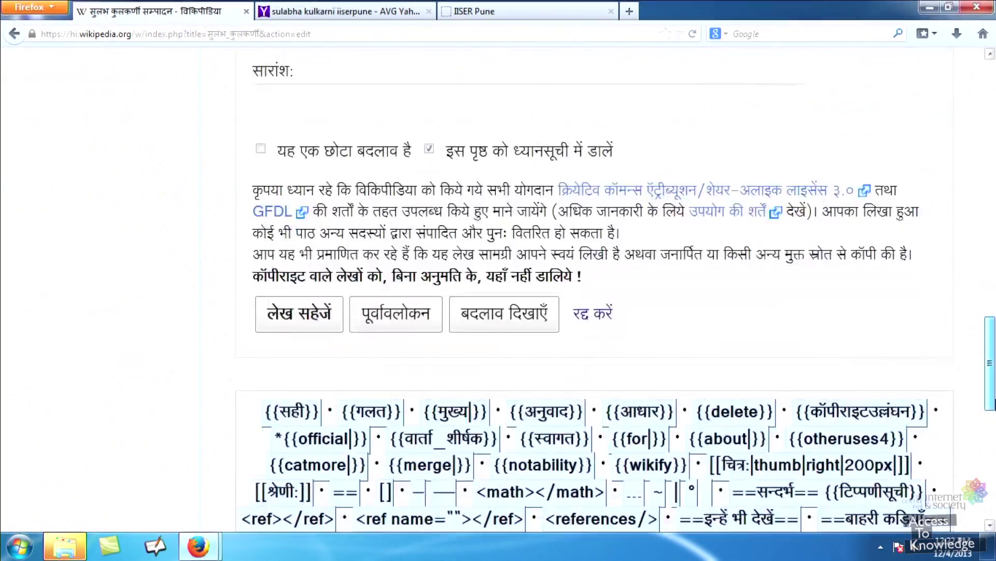
scroll(569, 224, "up", 2)
left_click(352, 169)
type("वेबसाइट सन्दर्भ")
left_click(396, 376)
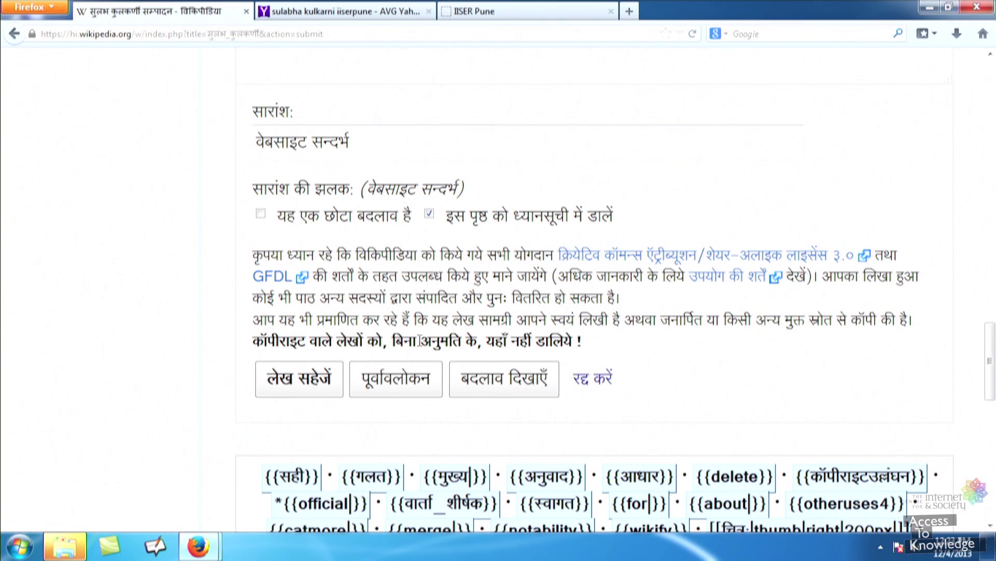
left_click(306, 384)
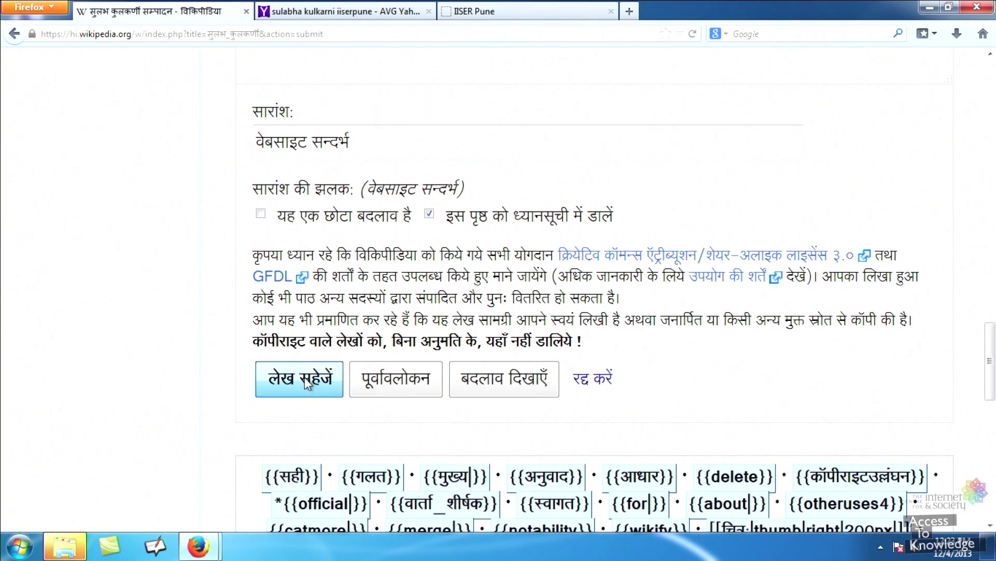